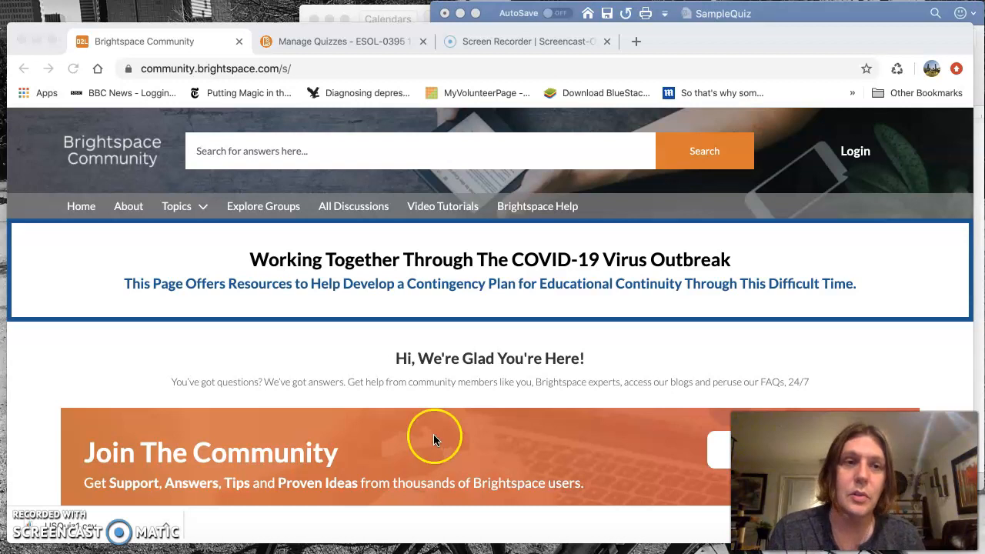
# Examine the Brightspace Community home page, its web address and the option to join the community.
pyautogui.scroll(1, 372, 315)
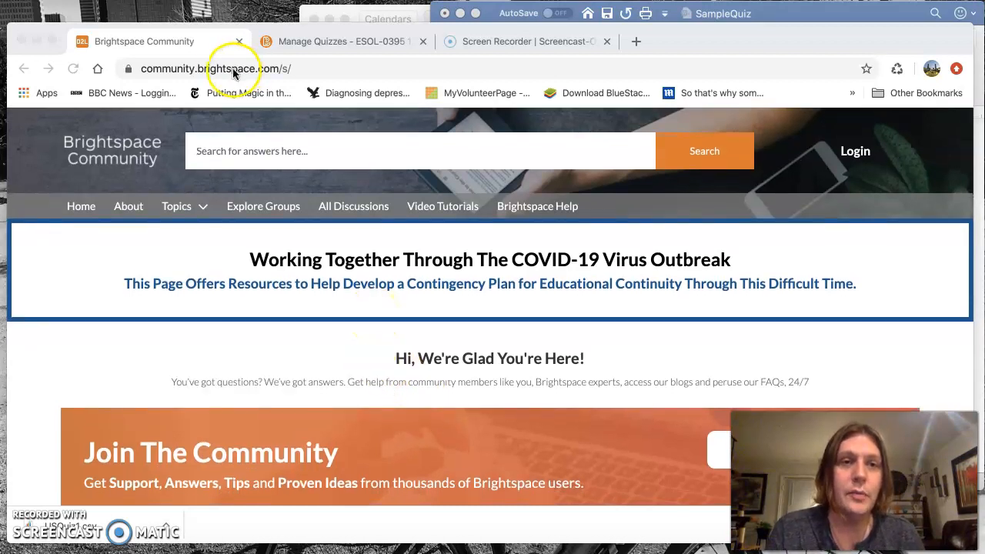
pyautogui.click(228, 69)
pyautogui.doubleClick(225, 69)
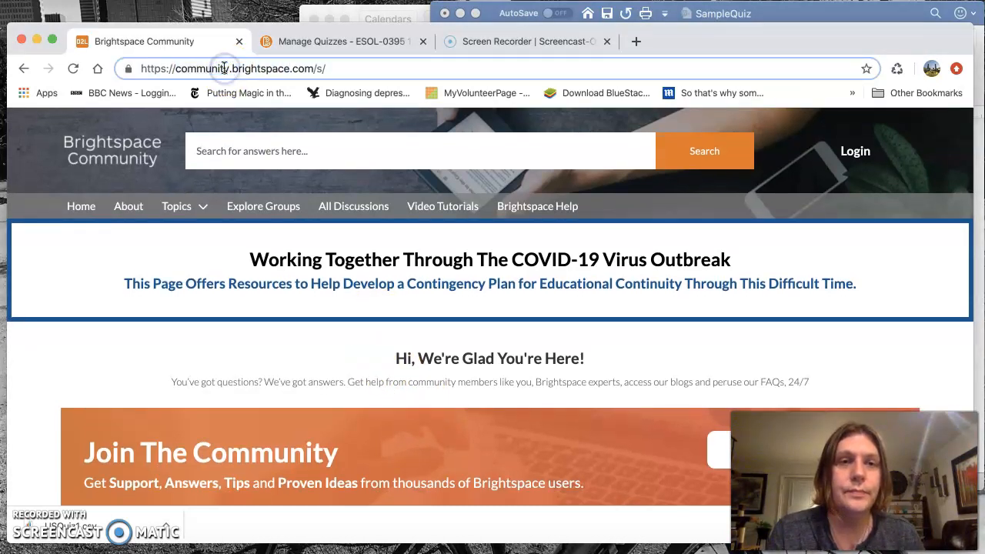
pyautogui.tripleClick(224, 68)
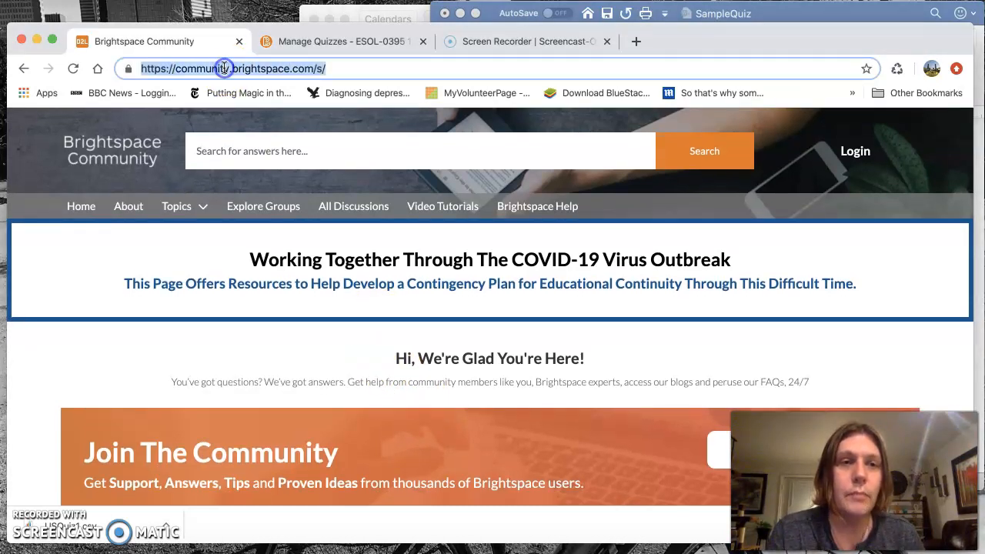
pyautogui.click(369, 66)
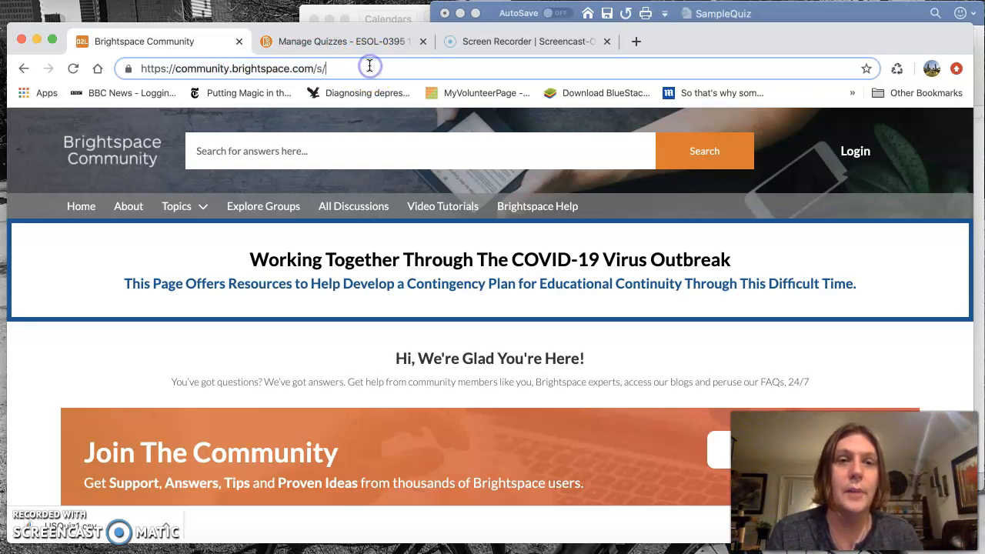
pyautogui.scroll(-2, 395, 251)
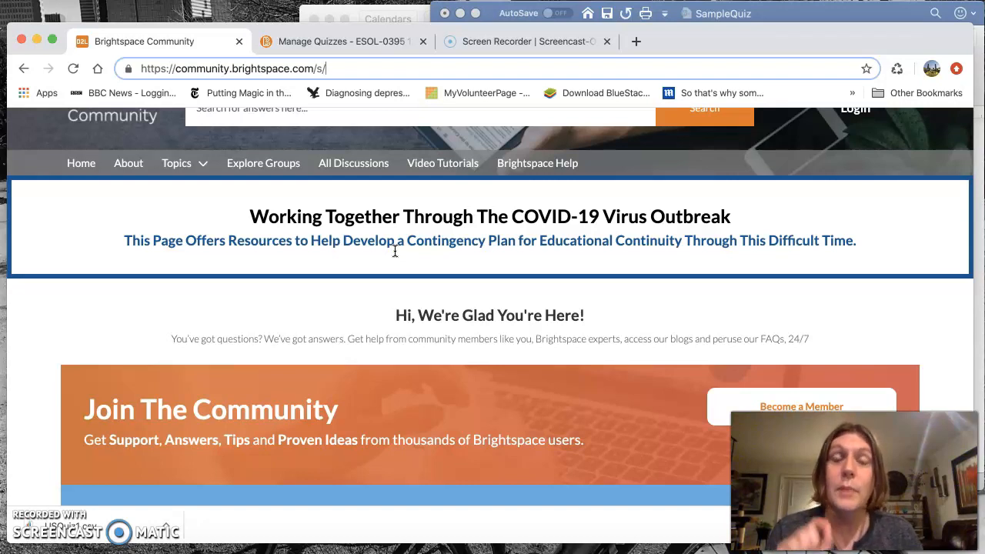
pyautogui.scroll(-3, 394, 251)
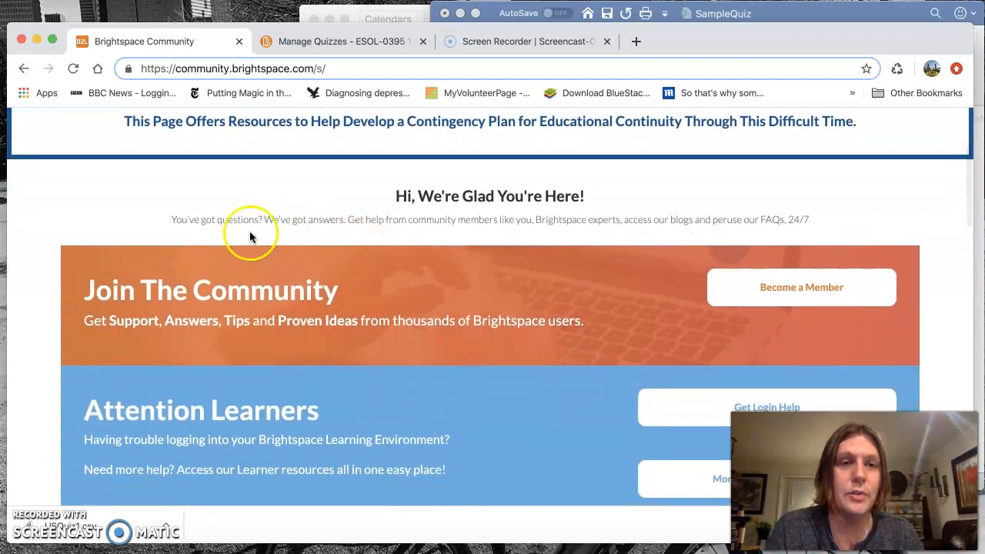
pyautogui.click(201, 292)
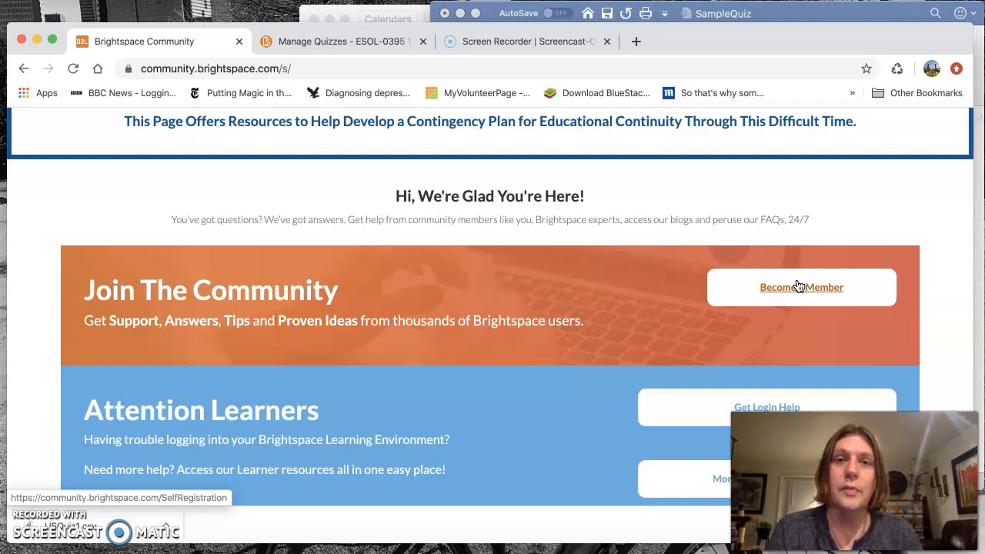
# Log in to the Brightspace Community with the account e-mail and password.
pyautogui.scroll(4, 626, 248)
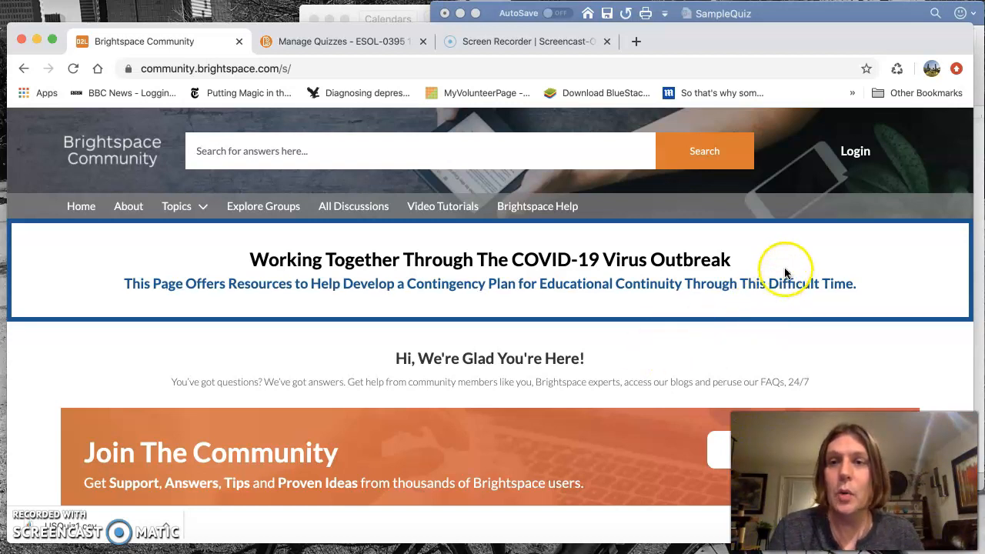
pyautogui.click(855, 153)
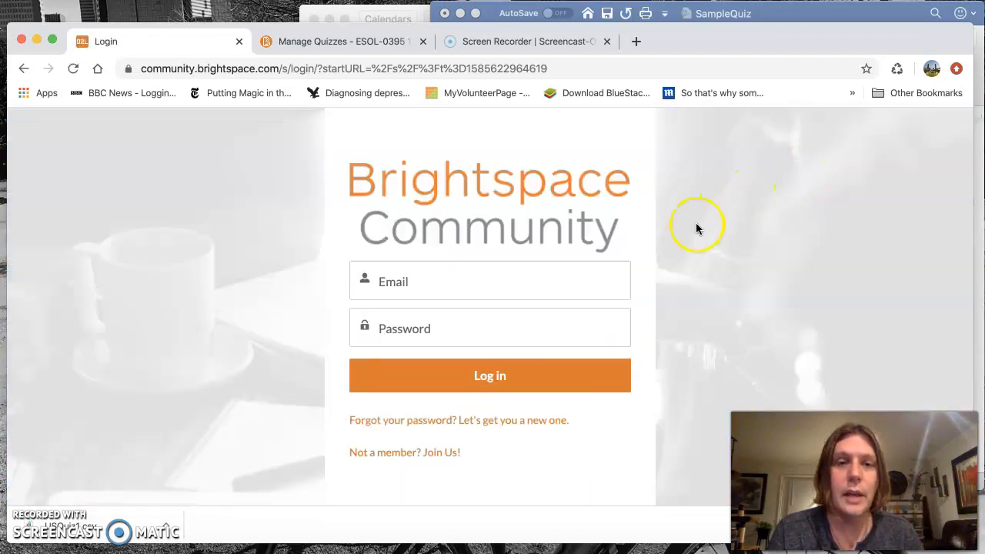
pyautogui.click(493, 377)
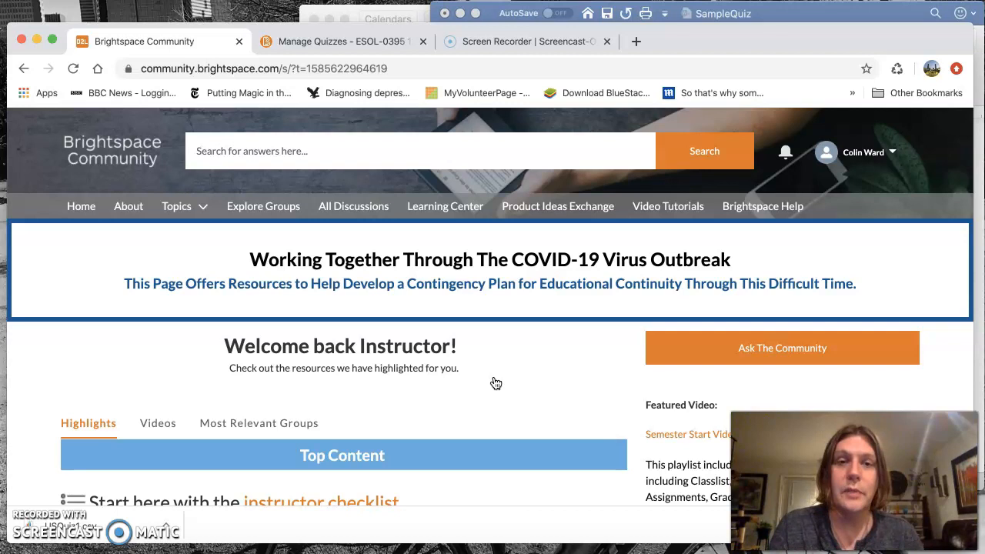
# Go to the Learning Center and open Quiz Question Converter from the free community courses.
pyautogui.click(436, 209)
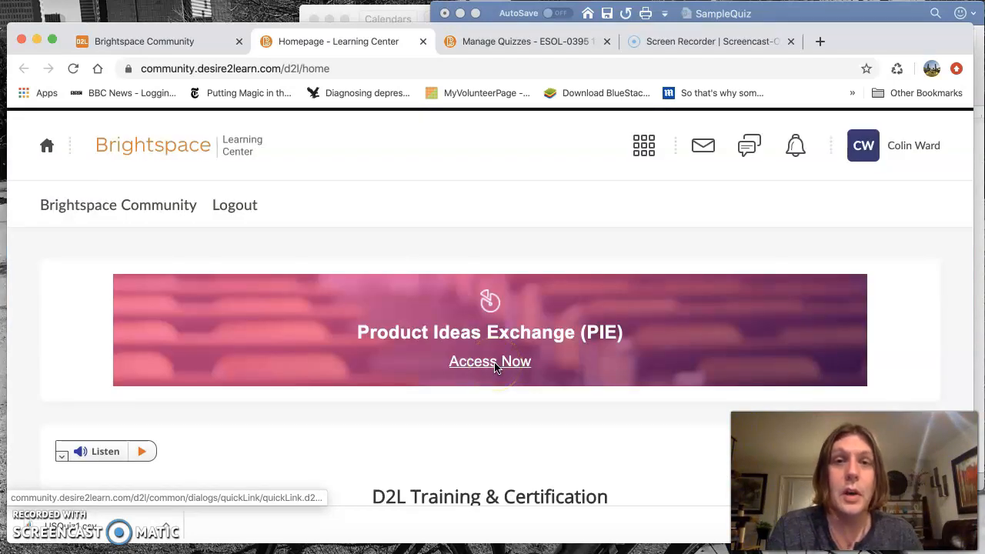
pyautogui.scroll(-2, 495, 368)
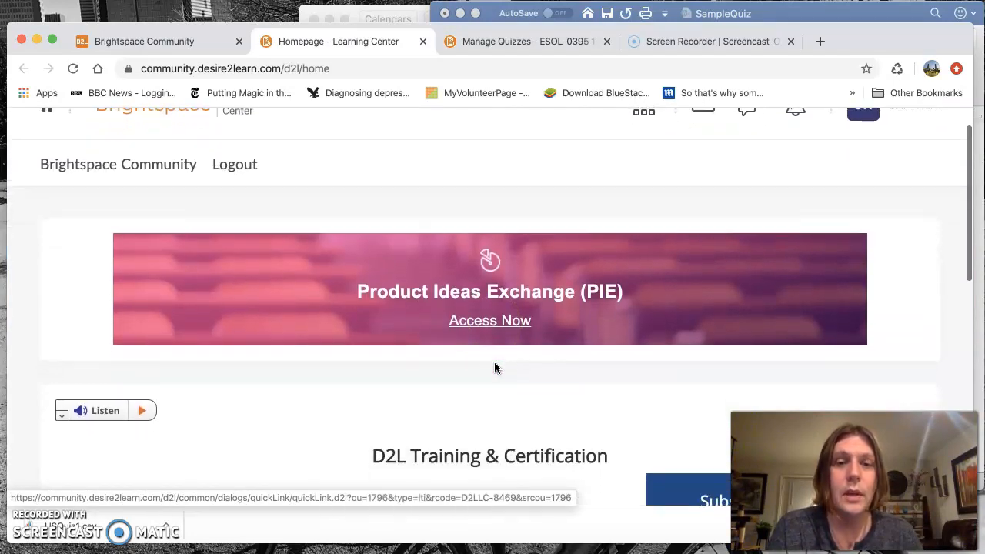
pyautogui.scroll(-5, 494, 368)
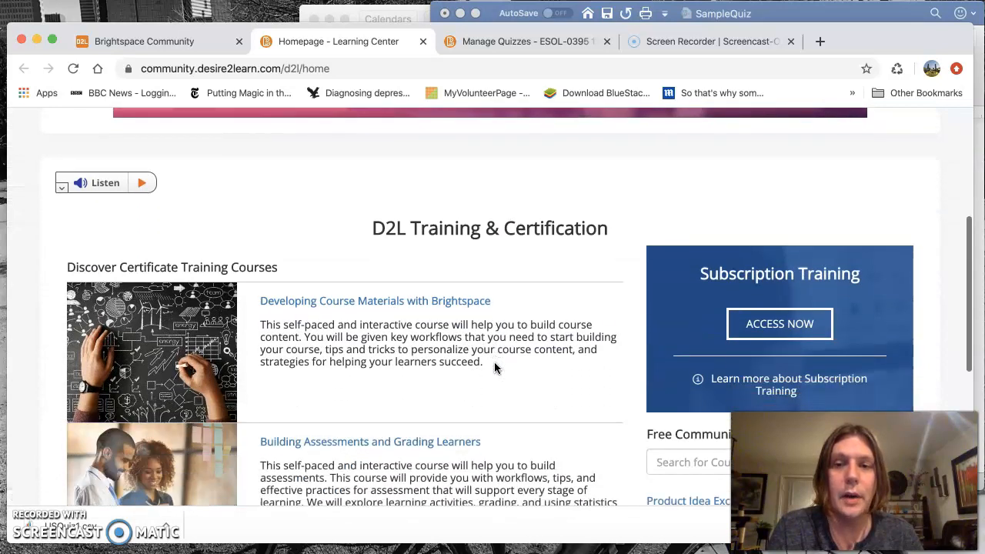
pyautogui.scroll(-4, 495, 367)
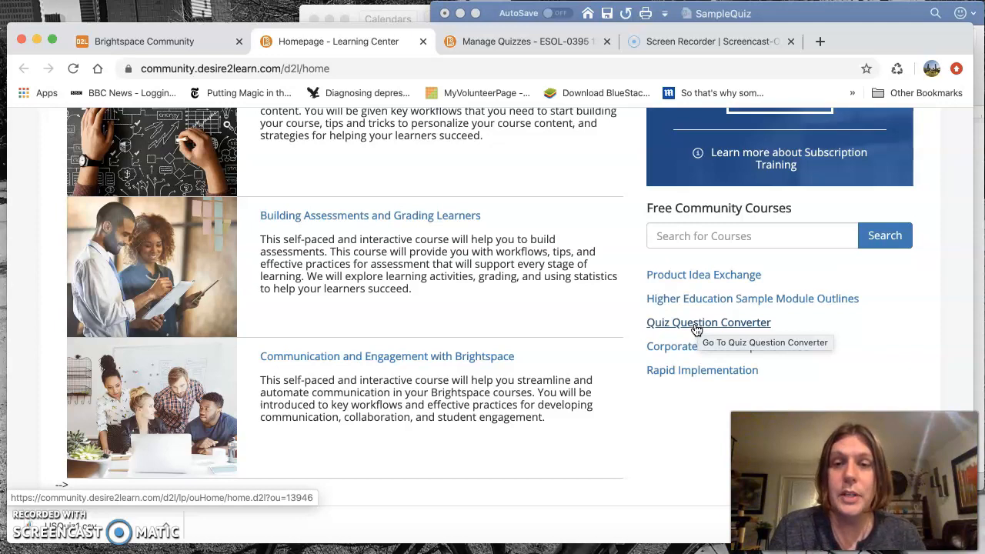
pyautogui.click(696, 326)
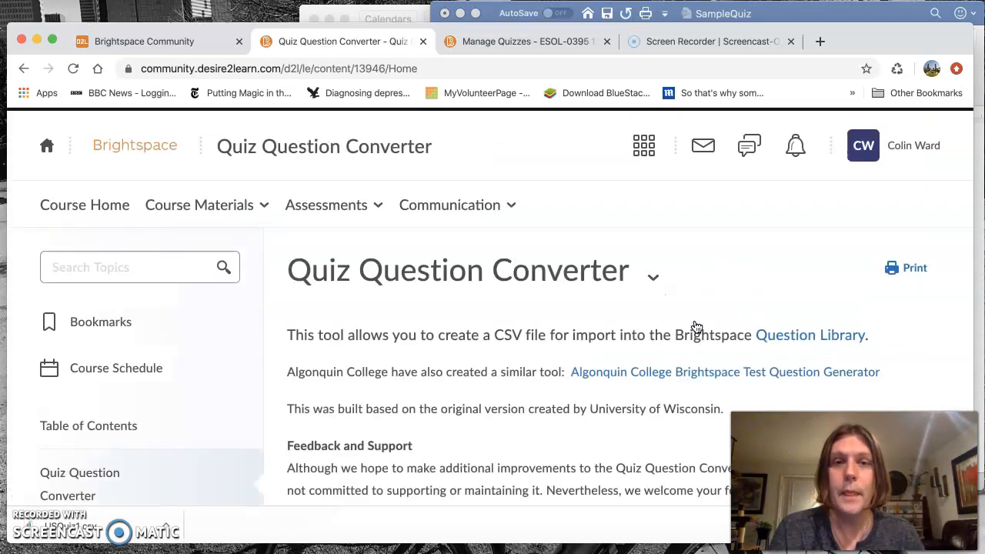
# Open the Quiz Question Converter web page topic at the end of the course's module overview.
pyautogui.scroll(-2, 605, 356)
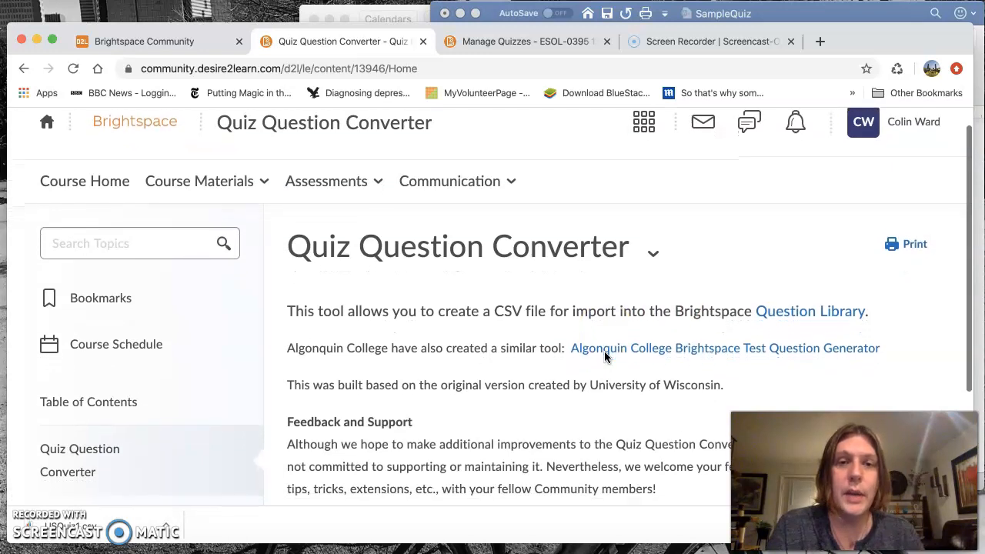
pyautogui.scroll(-3, 605, 356)
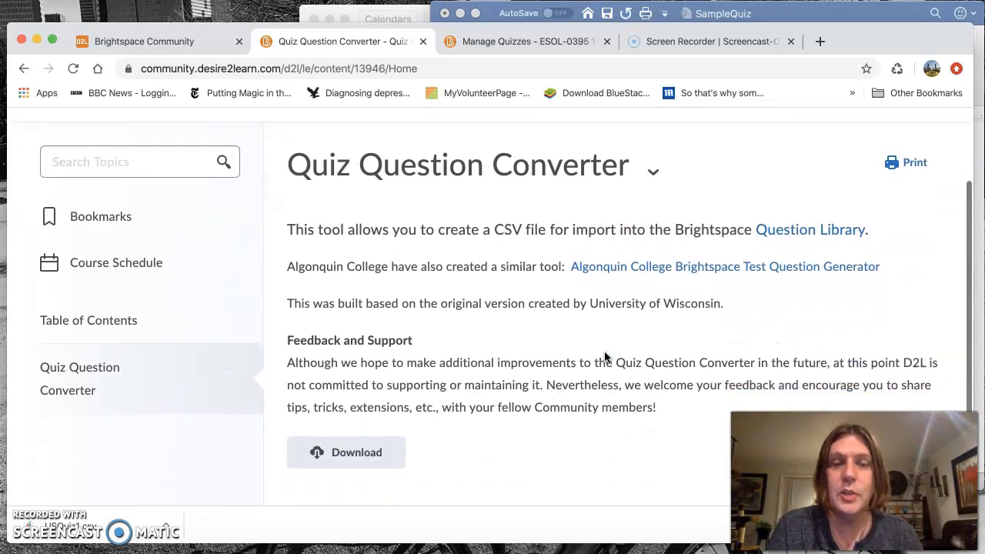
pyautogui.scroll(-3, 605, 356)
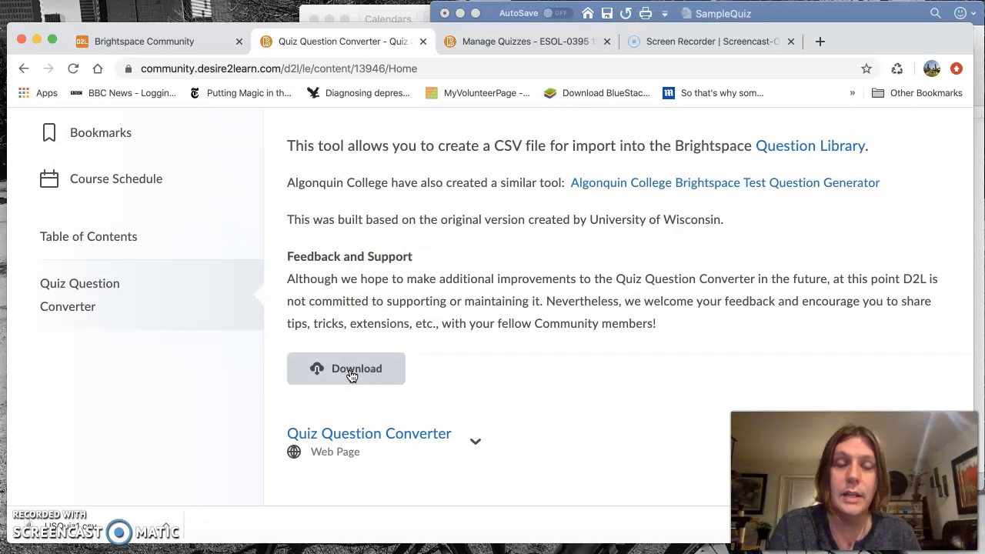
pyautogui.click(360, 437)
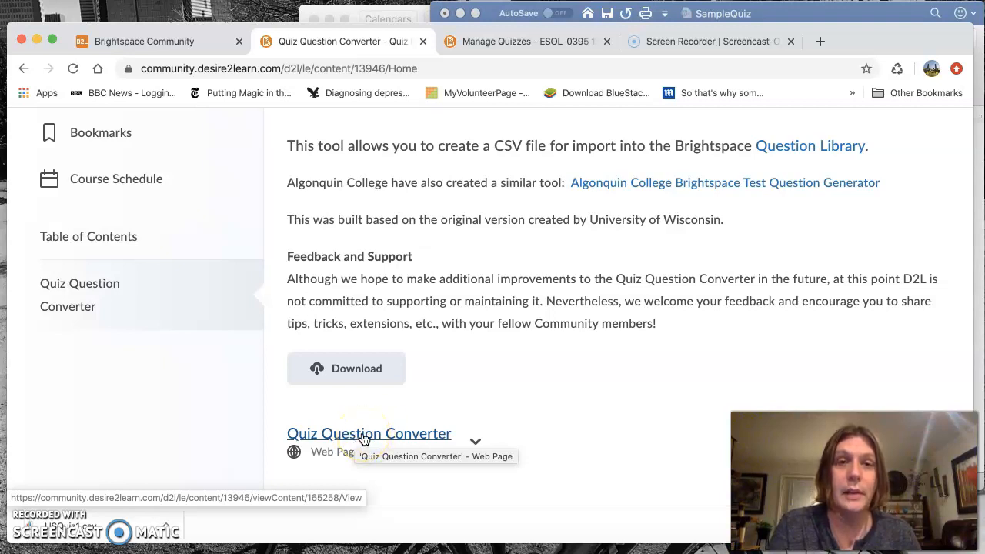
pyautogui.click(364, 437)
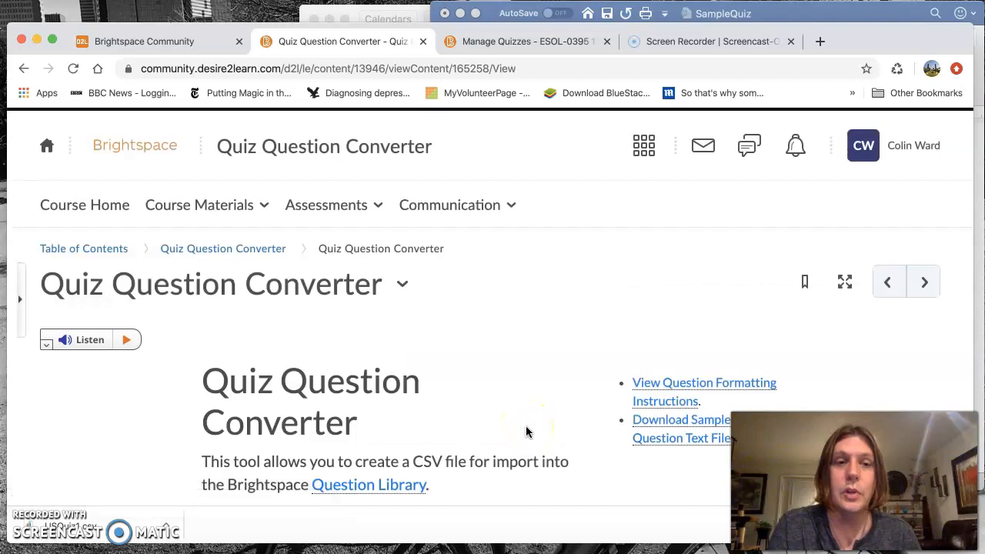
# Place the cursor in the converter's empty box for the quiz text.
pyautogui.scroll(-3, 526, 428)
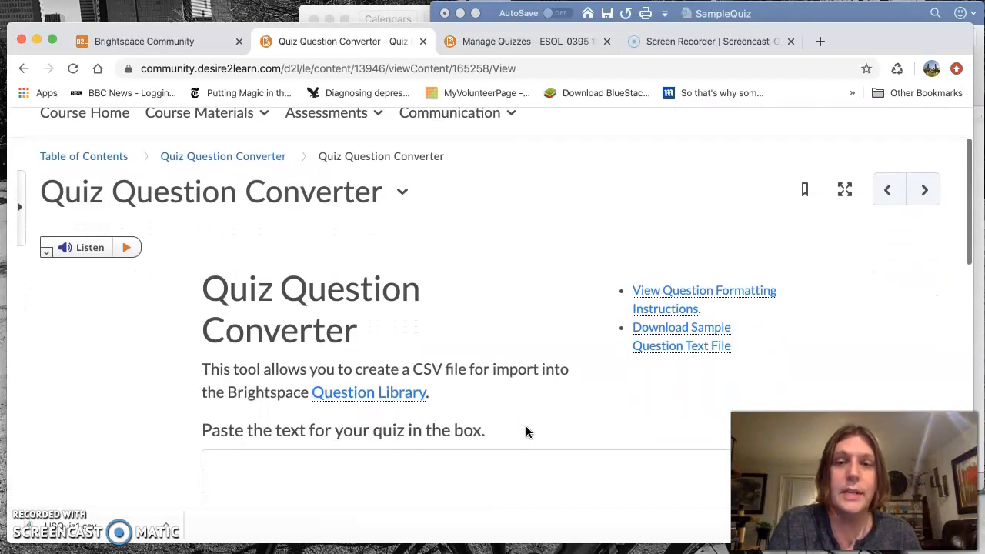
pyautogui.scroll(-3, 526, 431)
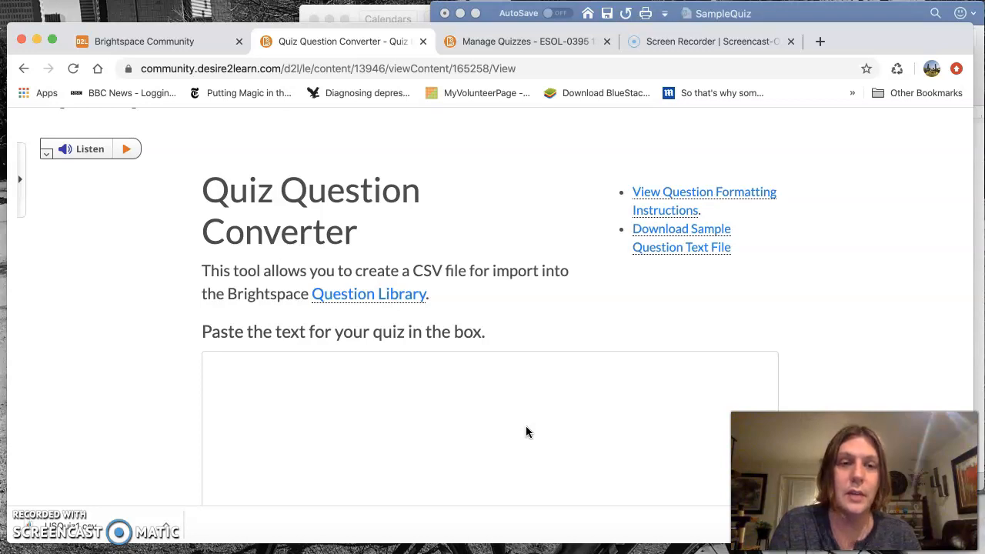
pyautogui.click(359, 368)
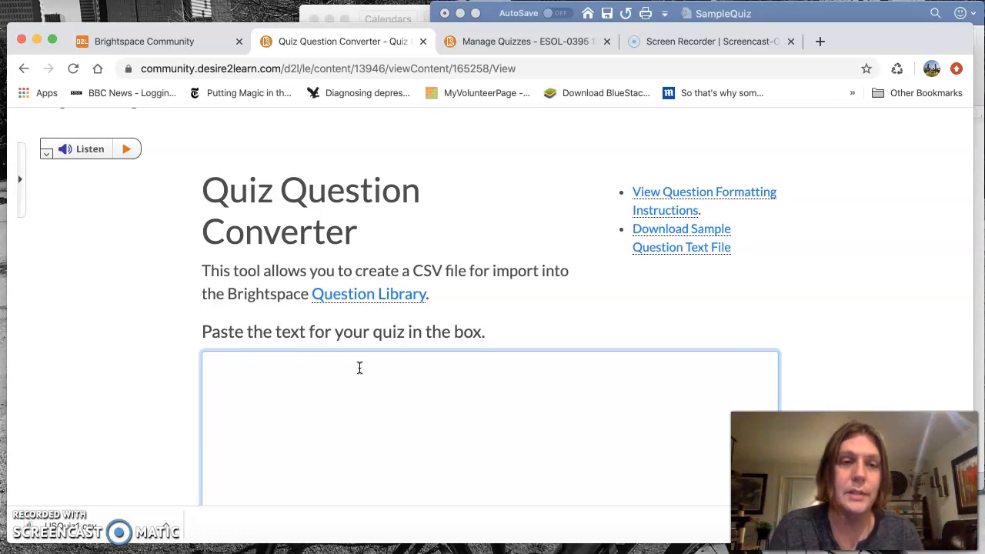
# Open the question formatting instructions and view the list of supported question types.
pyautogui.scroll(-1, 360, 368)
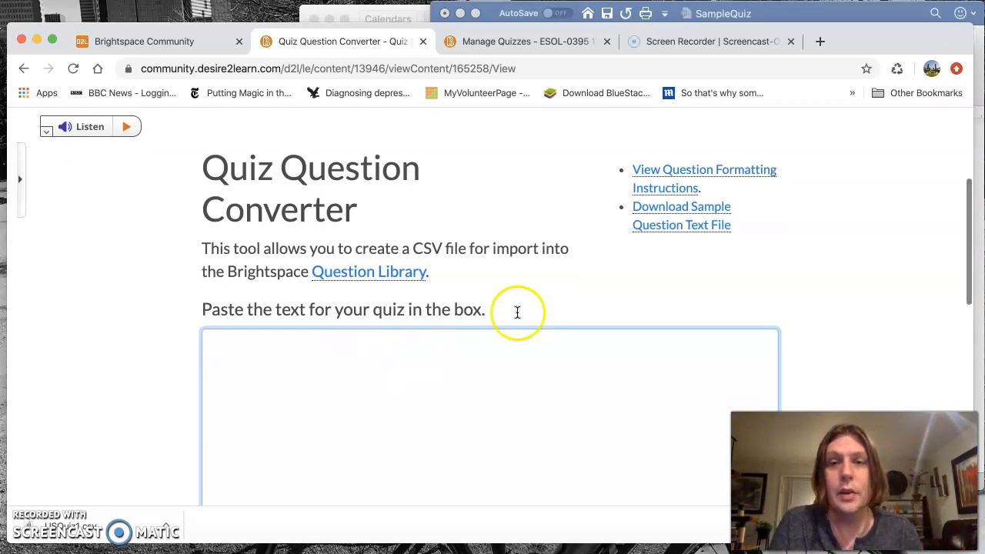
pyautogui.click(679, 184)
pyautogui.scroll(-1, 605, 231)
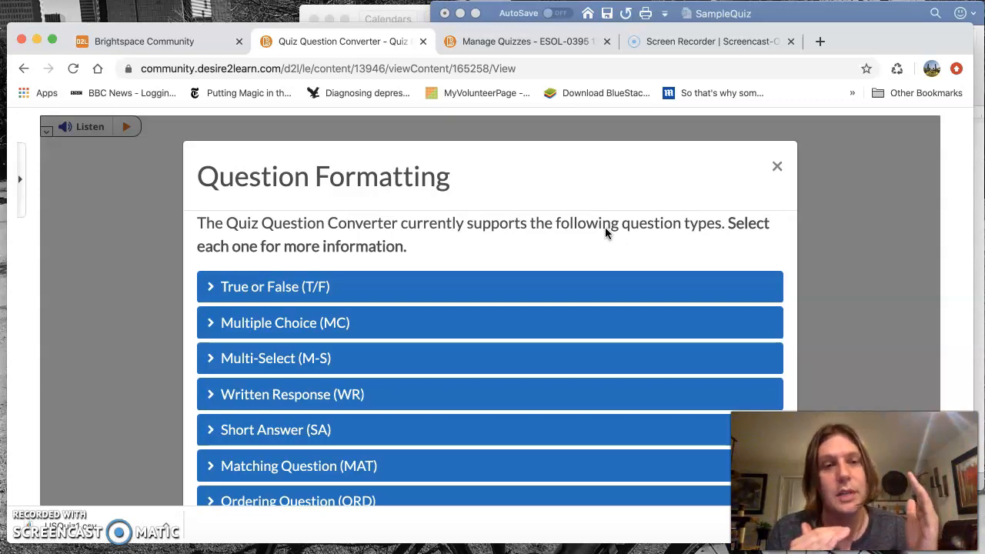
pyautogui.click(524, 192)
pyautogui.scroll(-2, 521, 197)
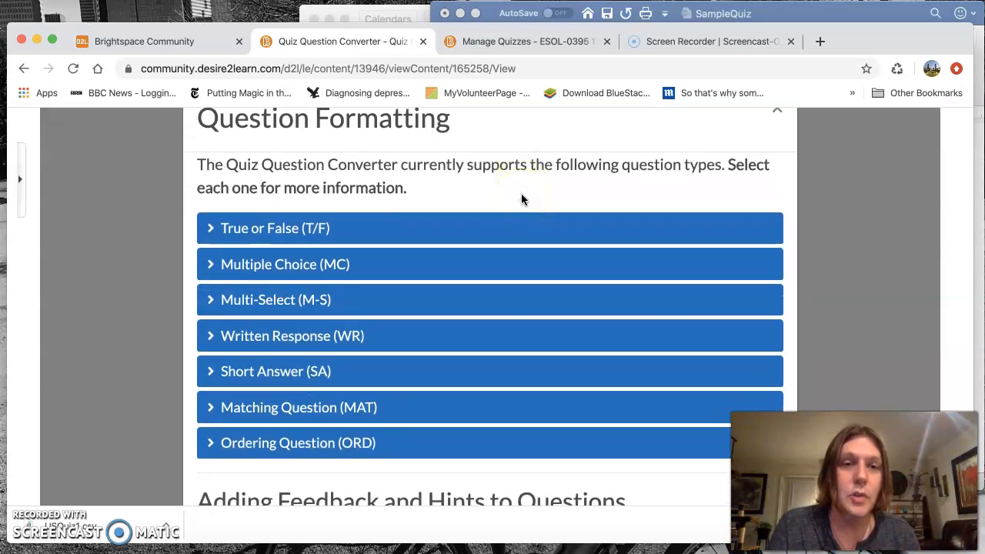
# Examine the True or False formatting rules and example, collapse that section, and close the formatting instructions.
pyautogui.click(214, 230)
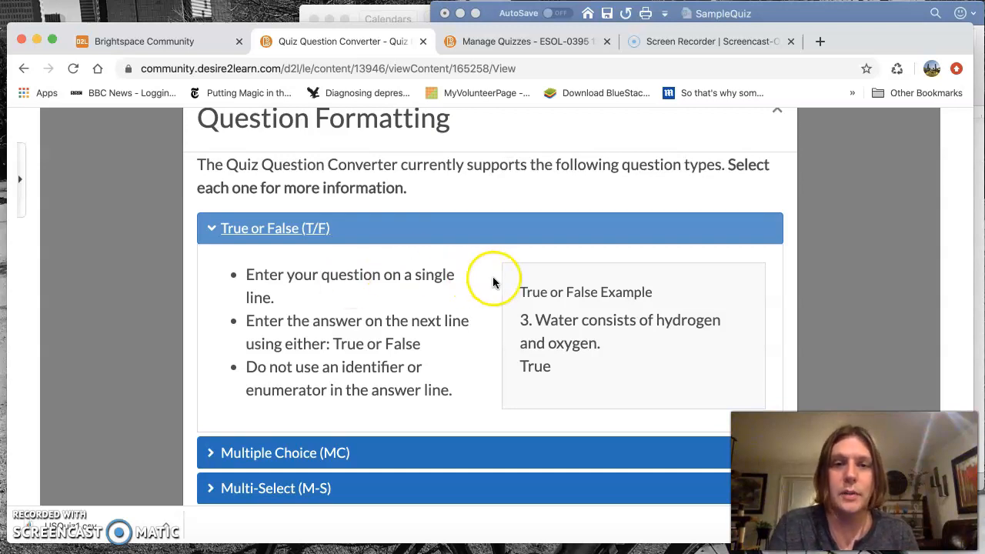
pyautogui.moveTo(523, 317); pyautogui.dragTo(609, 344)
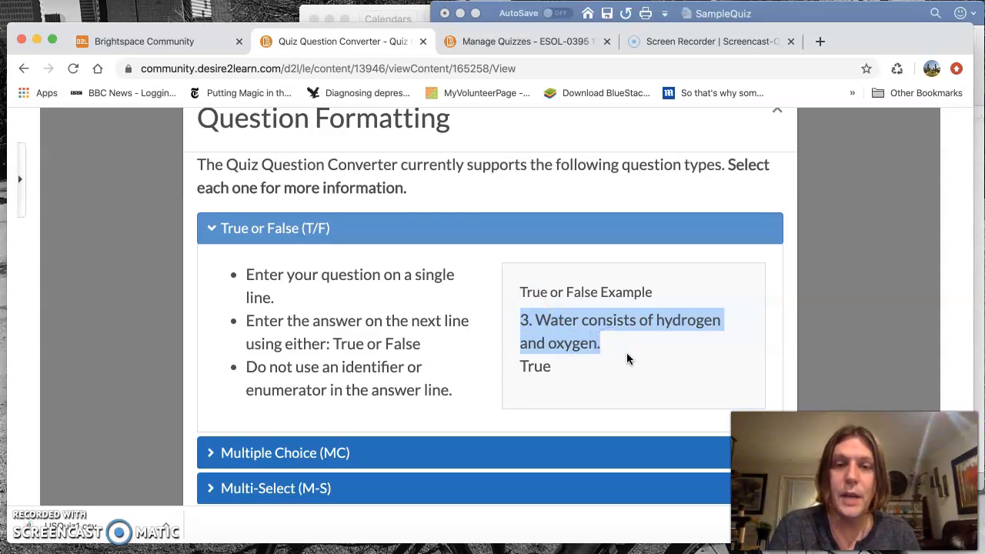
pyautogui.doubleClick(529, 370)
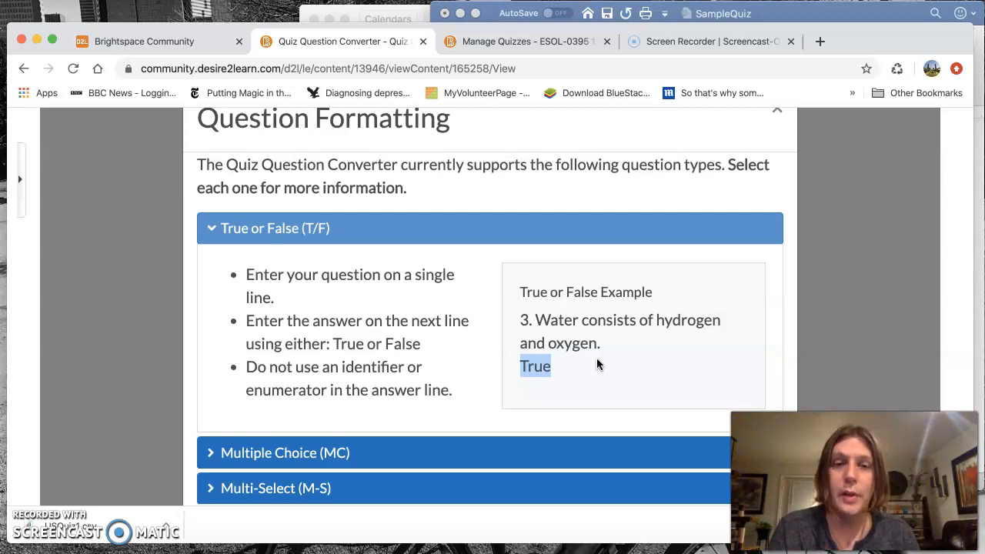
pyautogui.click(208, 227)
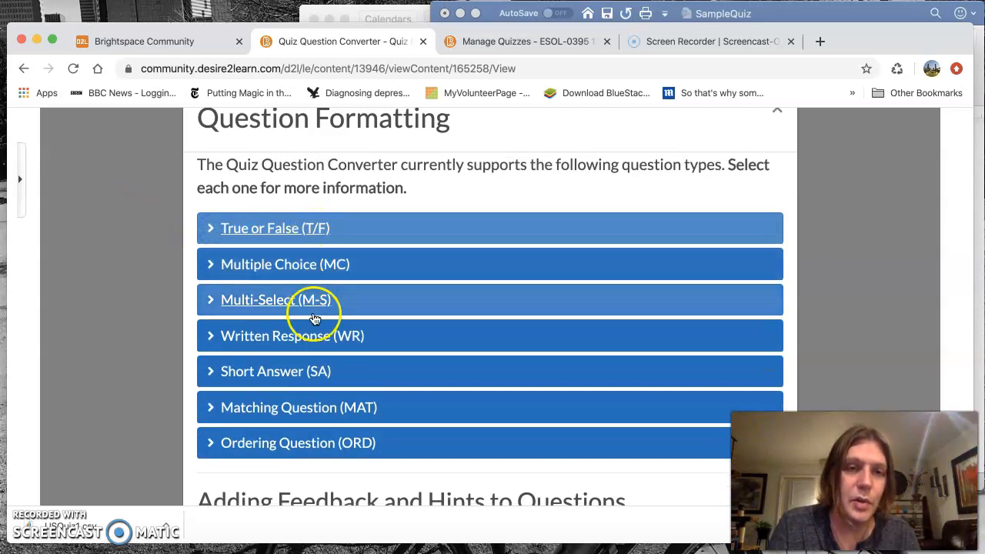
pyautogui.scroll(2, 511, 341)
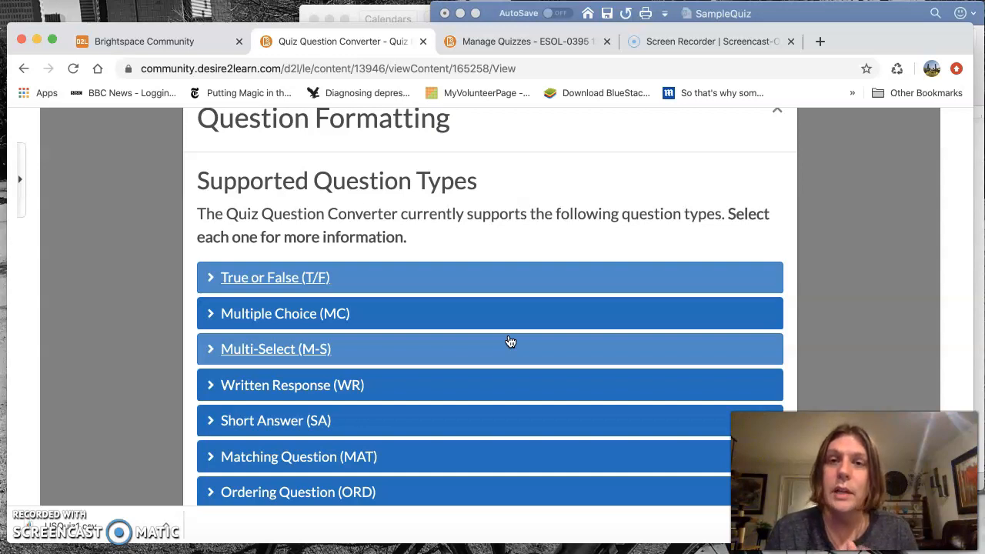
pyautogui.scroll(2, 539, 197)
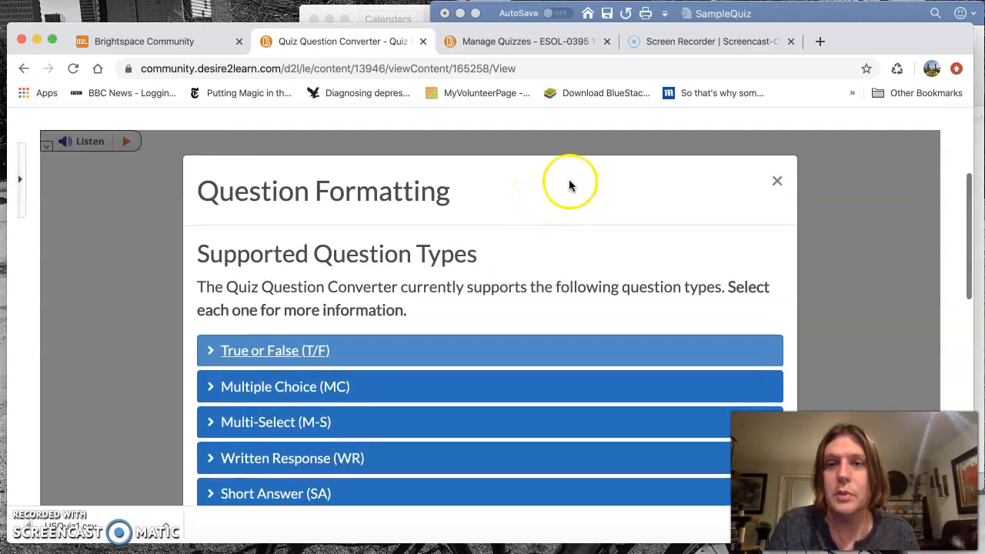
pyautogui.click(777, 183)
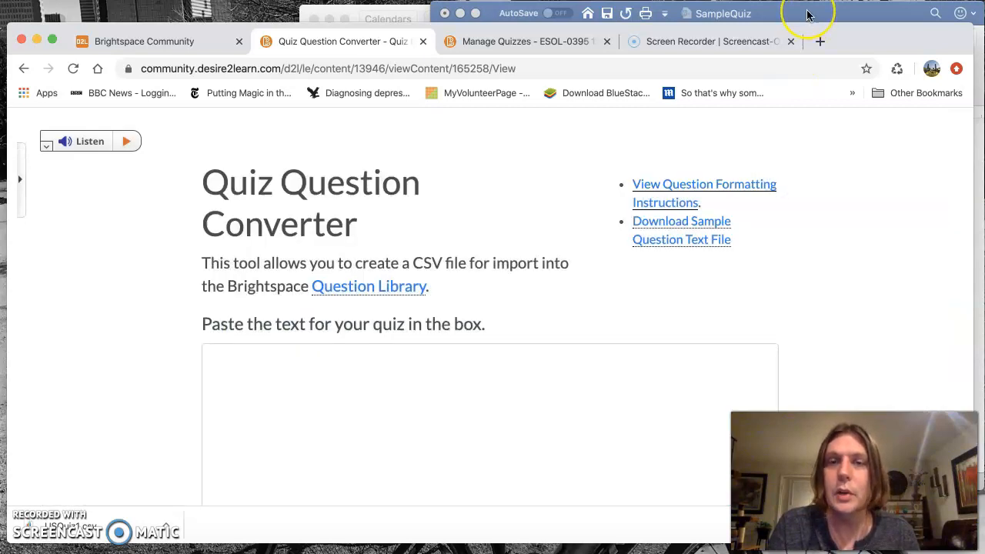
# Switch to the SampleQuiz document in Word, clear the text selection and go to the first question.
pyautogui.click(809, 14)
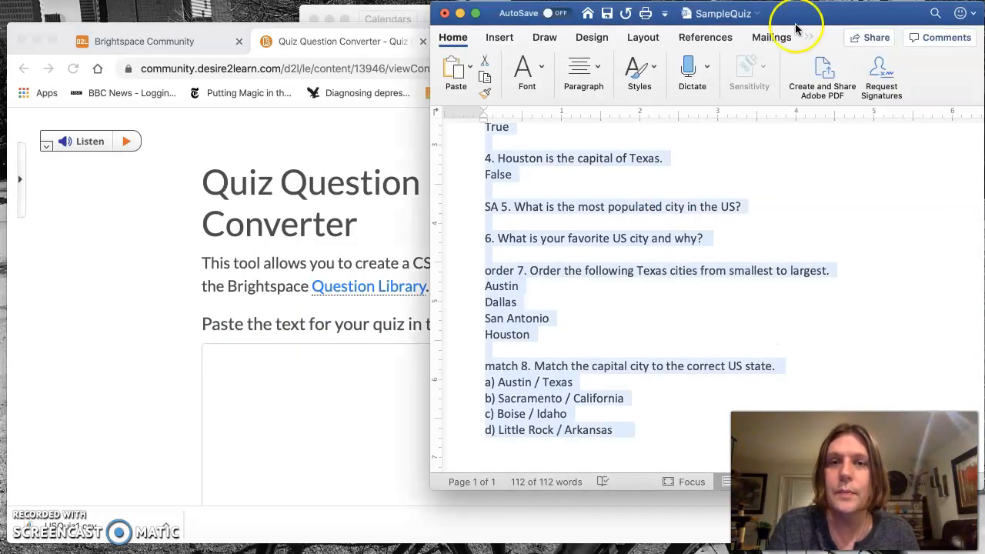
pyautogui.click(654, 264)
pyautogui.scroll(5, 652, 266)
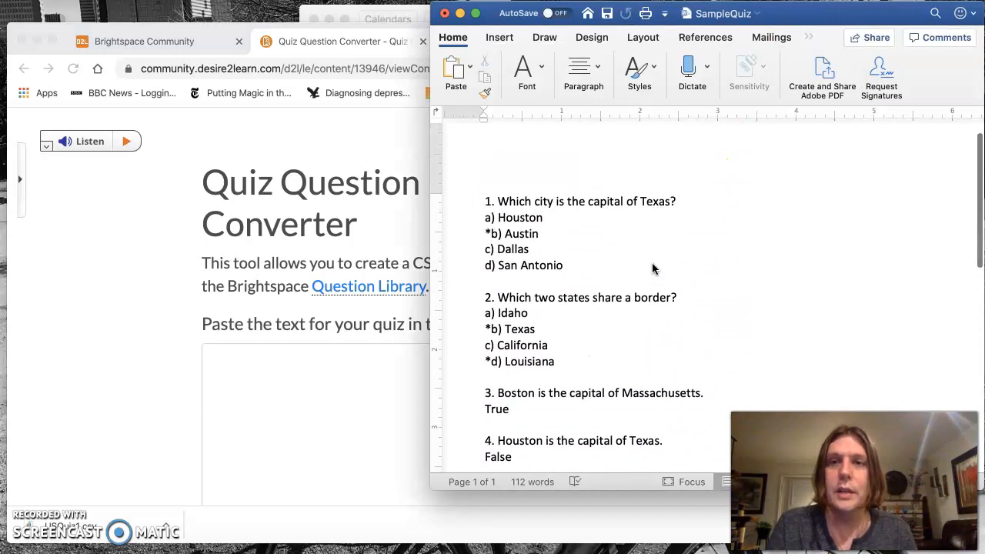
# Look through all eight questions of the sample quiz and return to question 1.
pyautogui.click(638, 264)
pyautogui.scroll(-1, 620, 264)
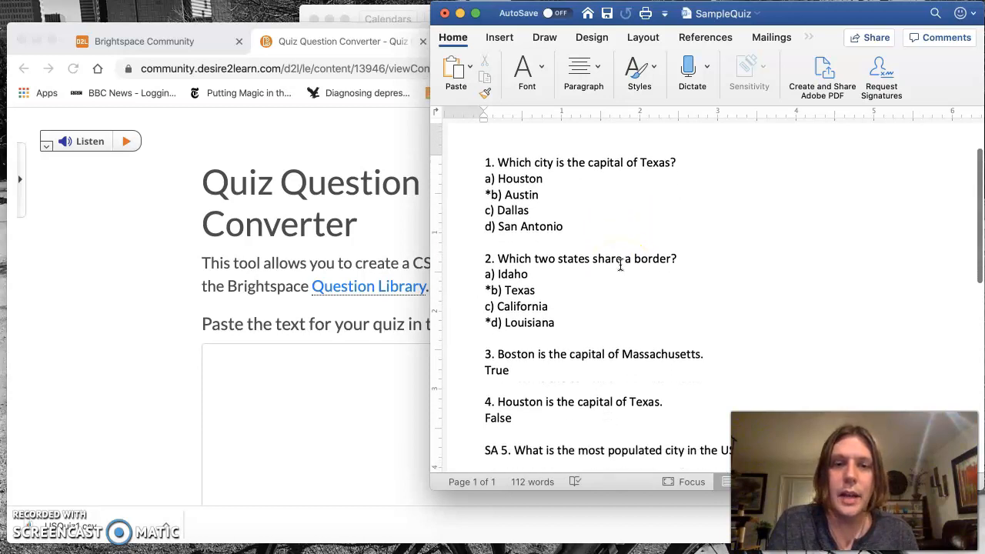
pyautogui.scroll(-5, 620, 264)
pyautogui.scroll(-2, 621, 264)
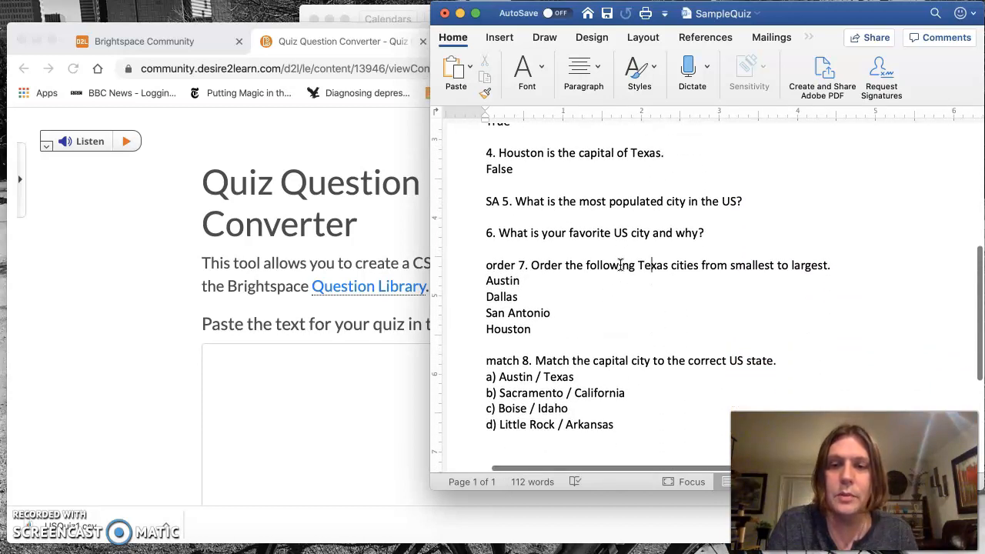
pyautogui.scroll(-1, 620, 264)
pyautogui.scroll(1, 620, 264)
pyautogui.scroll(8, 621, 264)
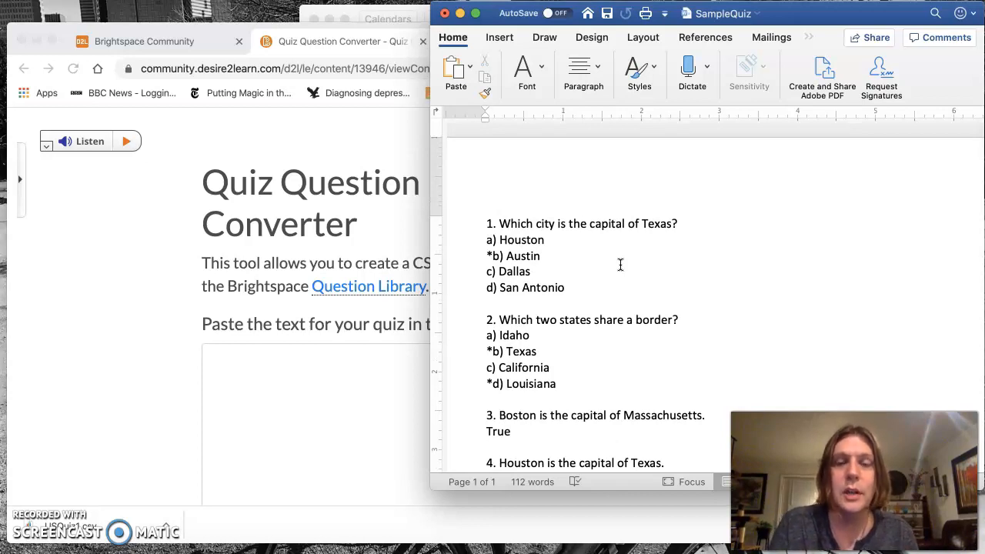
# Examine question 1 by highlighting the whole question, its wording after the number, and its four answer options.
pyautogui.moveTo(488, 202); pyautogui.dragTo(590, 286)
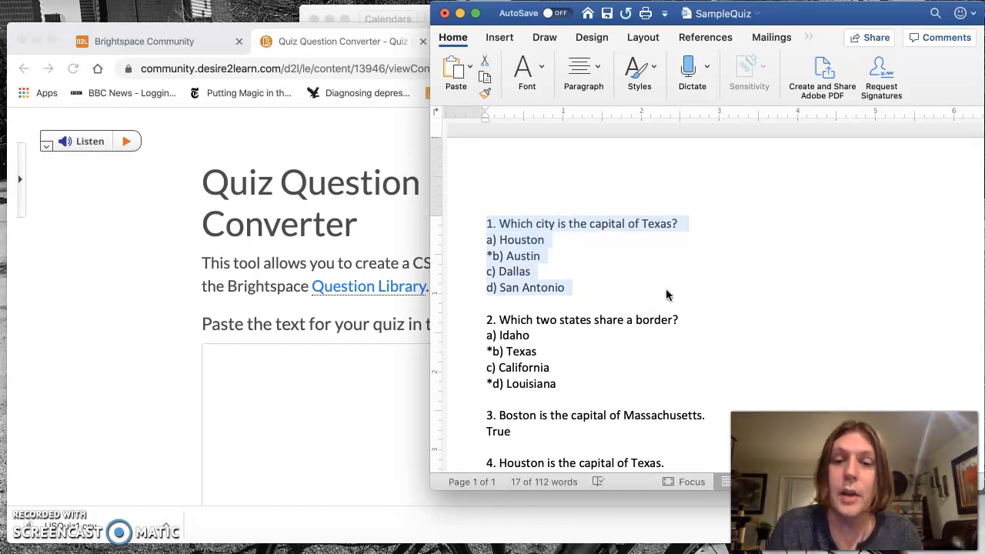
pyautogui.click(598, 260)
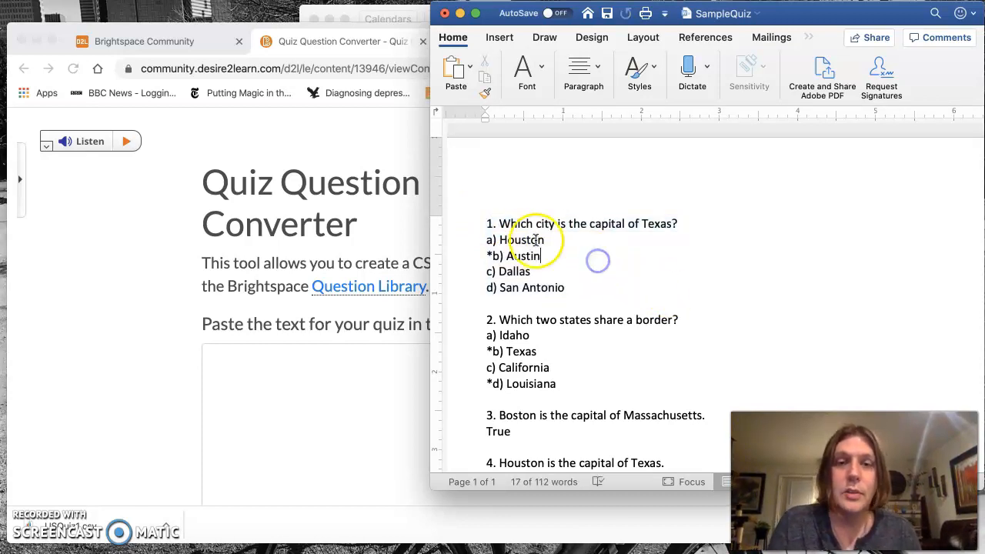
pyautogui.click(488, 222)
pyautogui.click(494, 222)
pyautogui.moveTo(501, 222); pyautogui.dragTo(700, 226)
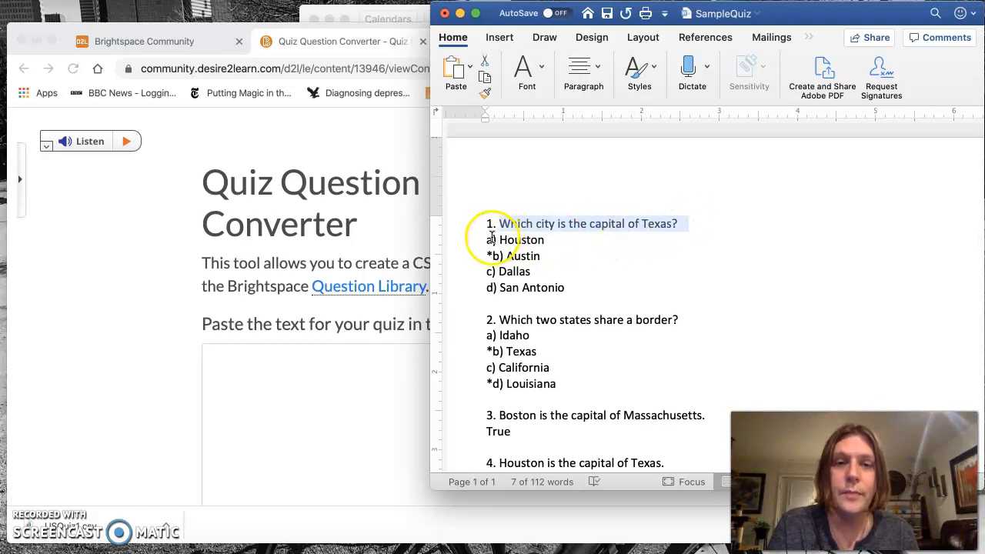
pyautogui.moveTo(454, 241); pyautogui.dragTo(572, 290)
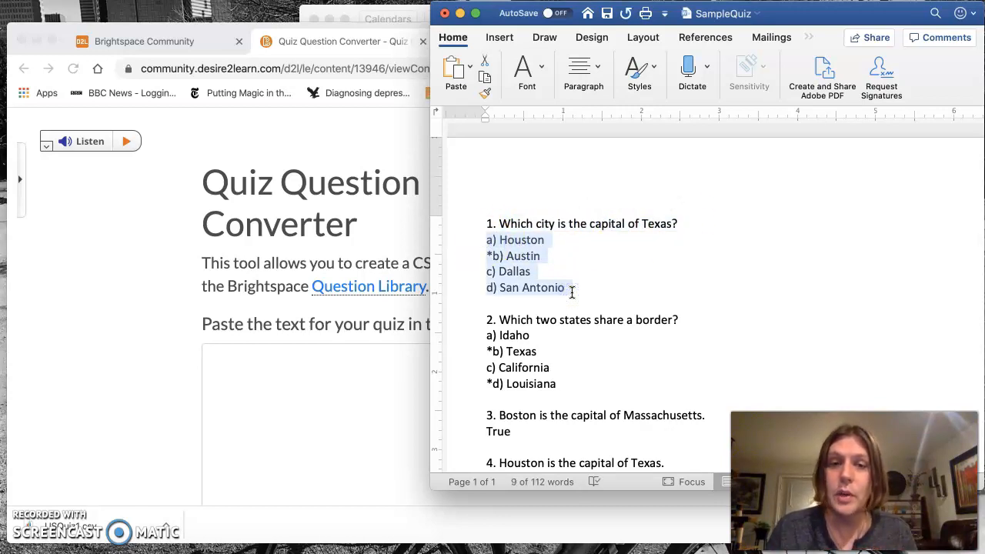
# Delete the asterisk in front of answer b) Austin in question 1 and put it back.
pyautogui.click(492, 240)
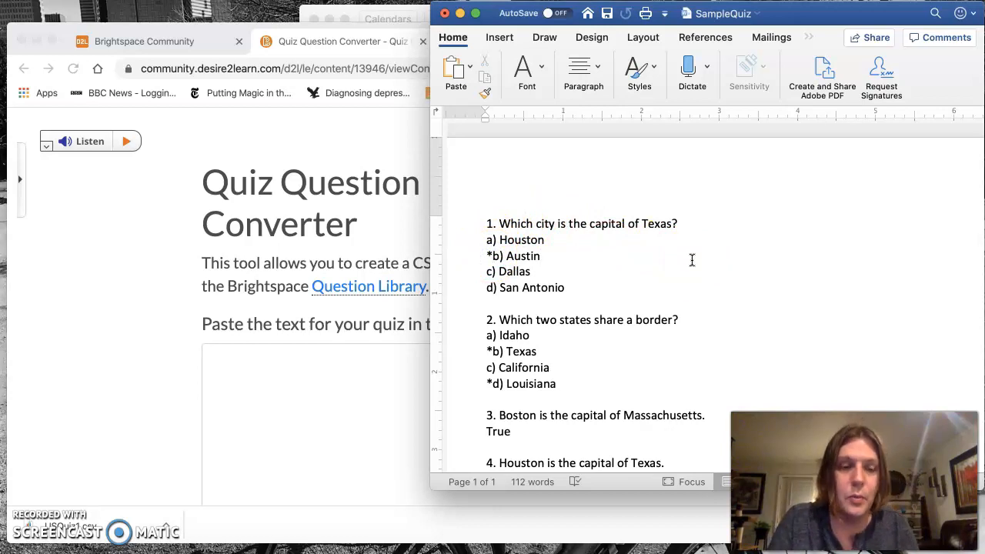
pyautogui.press('BackSpace')
pyautogui.write('*')
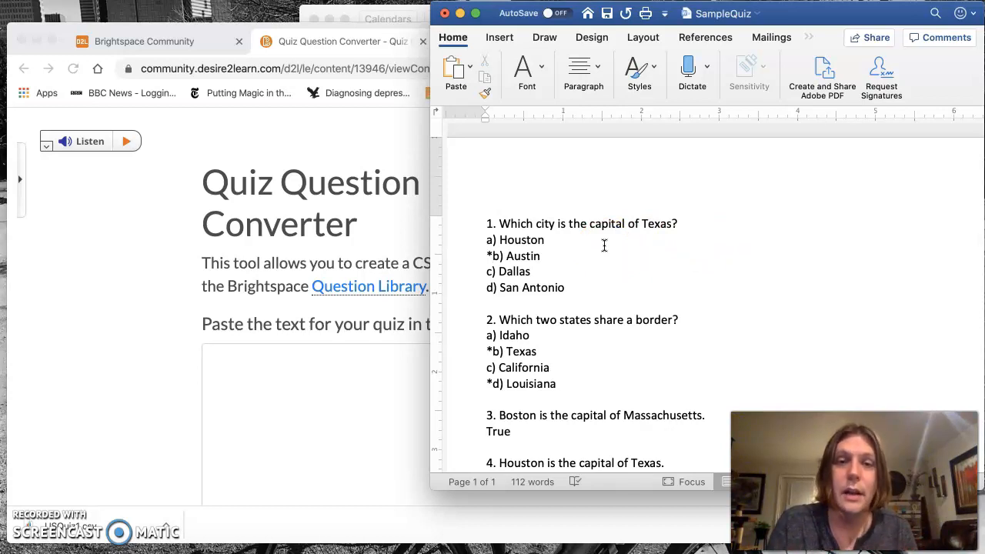
pyautogui.click(588, 286)
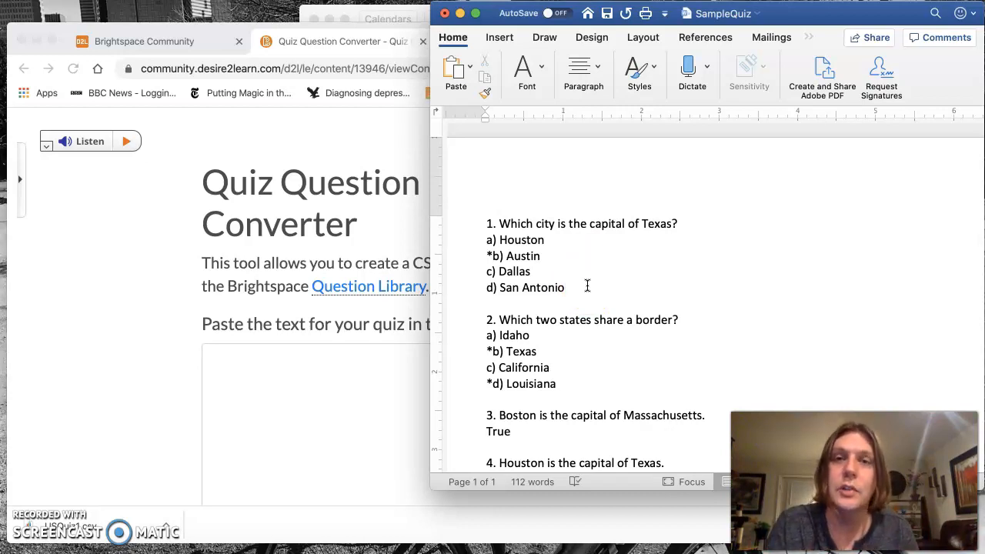
# Examine question 2 by highlighting the full question, its number, its wording and the asterisk-marked Louisiana answer, and clear the selection.
pyautogui.scroll(-3, 587, 286)
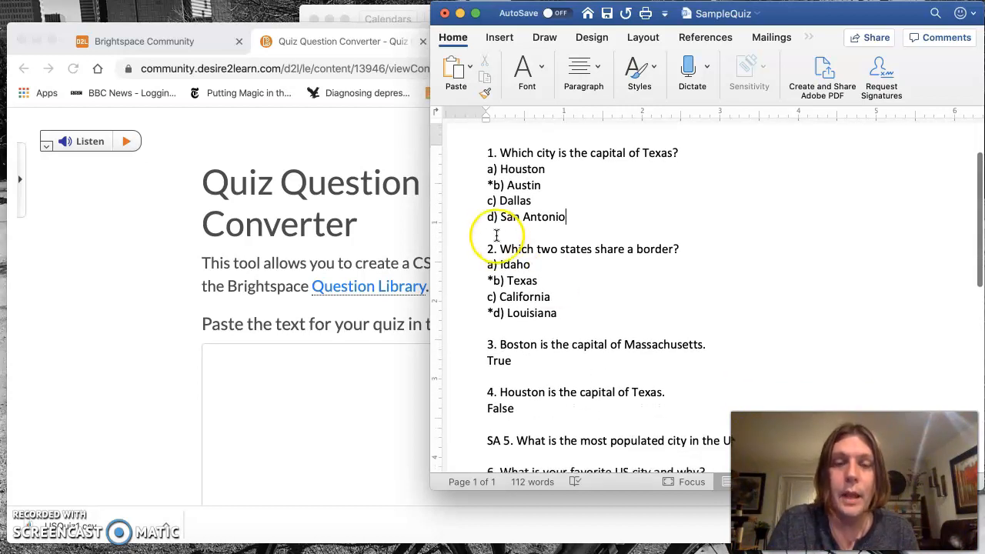
pyautogui.moveTo(484, 249); pyautogui.dragTo(577, 309)
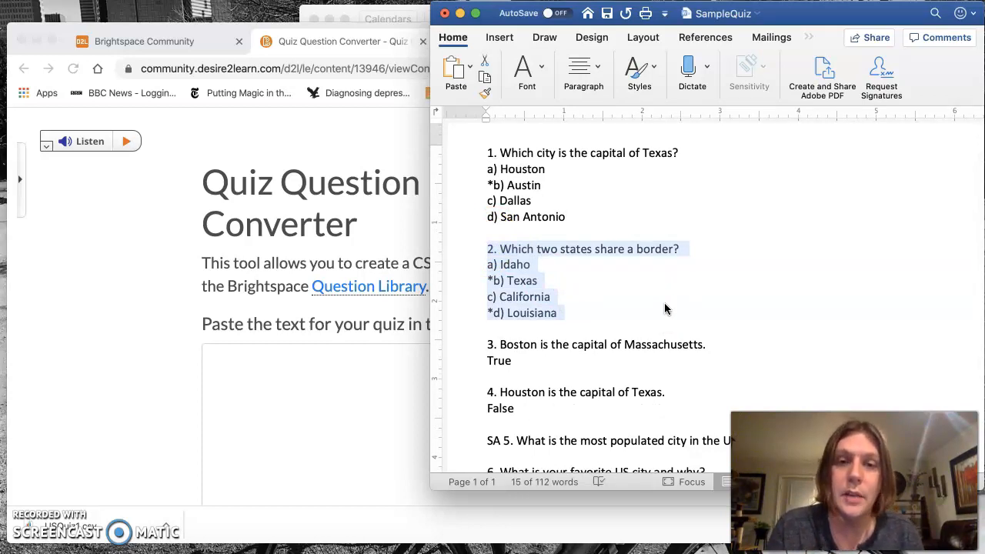
pyautogui.click(665, 305)
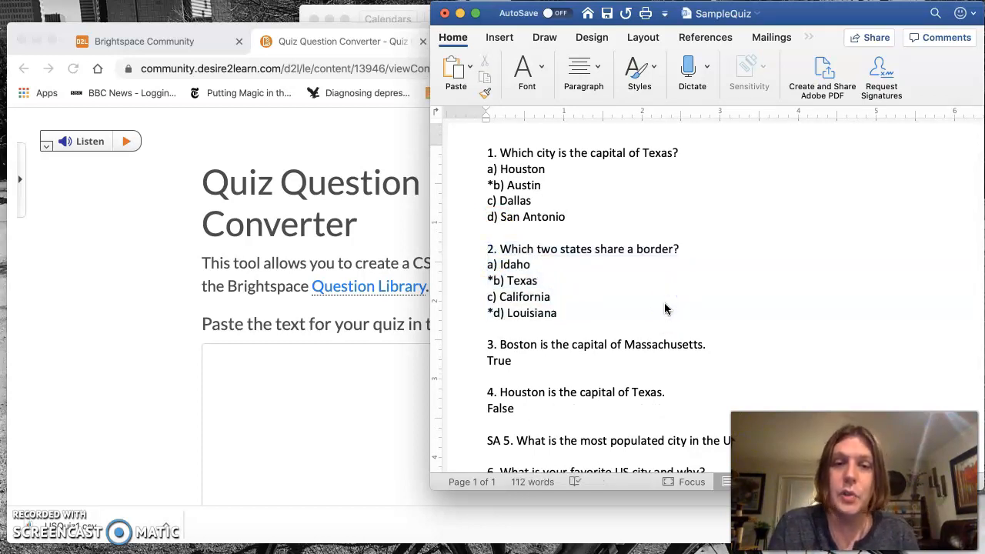
pyautogui.doubleClick(491, 248)
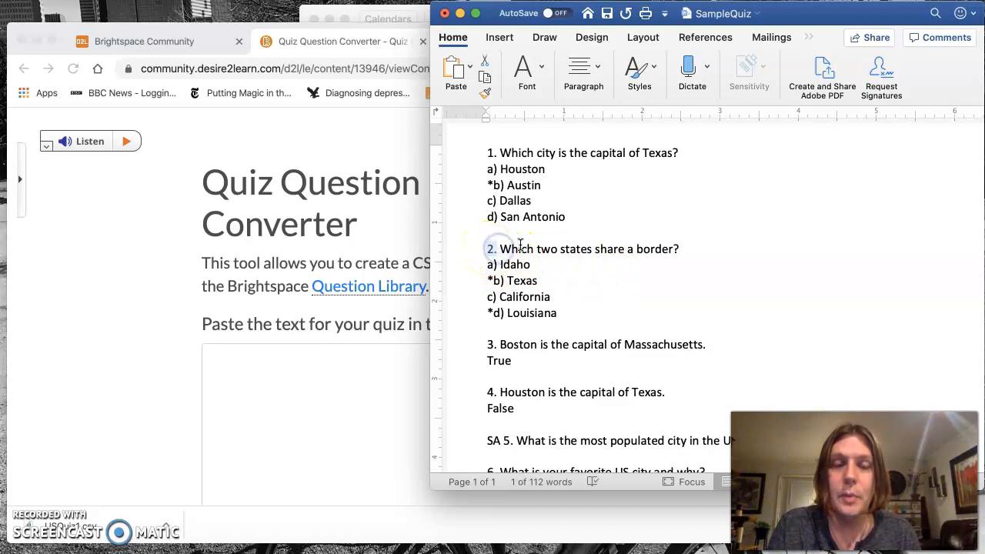
pyautogui.click(500, 248)
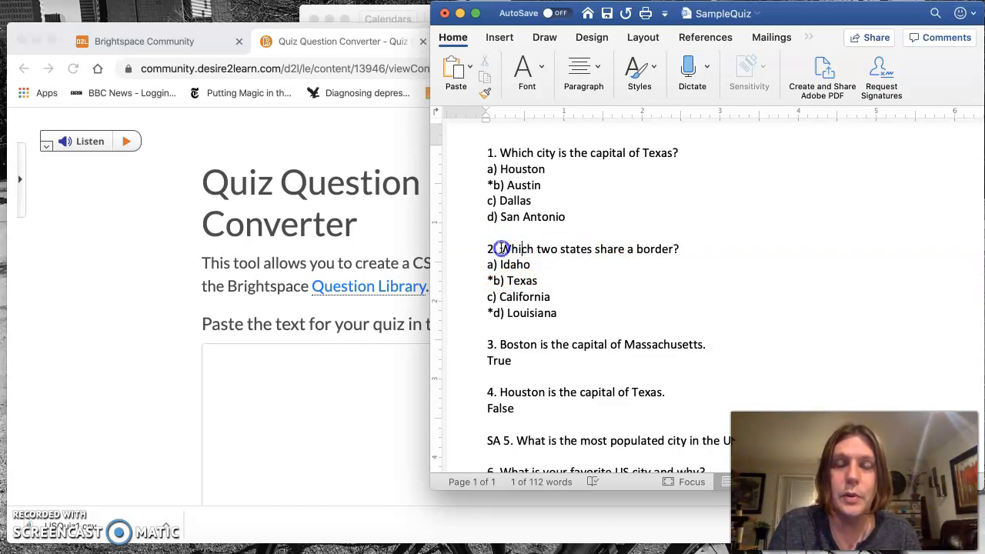
pyautogui.moveTo(501, 248); pyautogui.dragTo(685, 248)
pyautogui.click(621, 289)
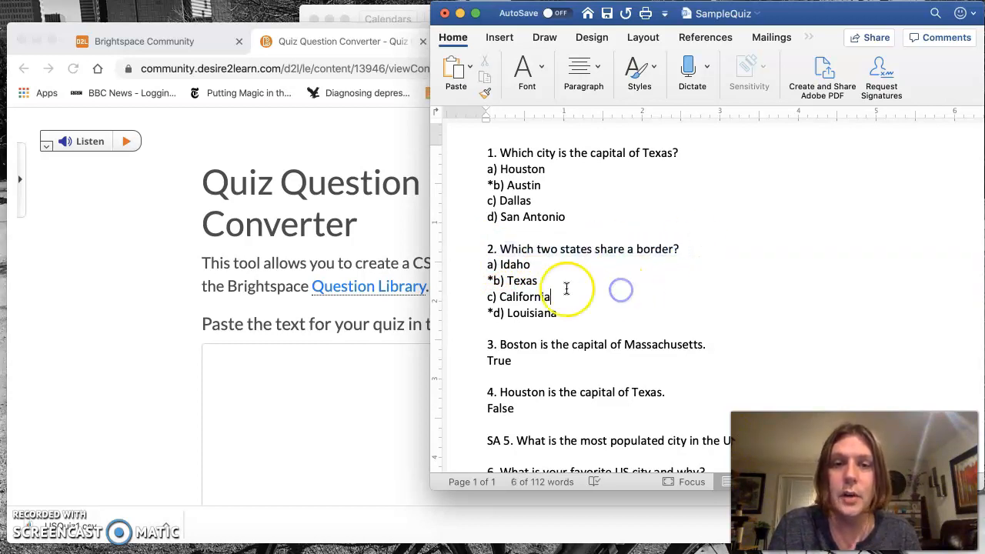
pyautogui.click(486, 281)
pyautogui.moveTo(551, 280); pyautogui.dragTo(481, 314)
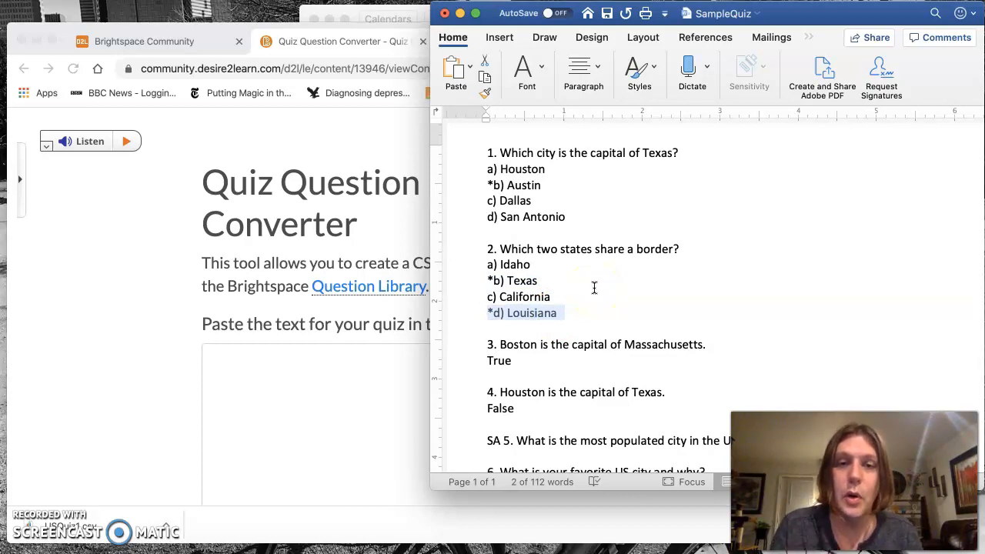
pyautogui.click(550, 284)
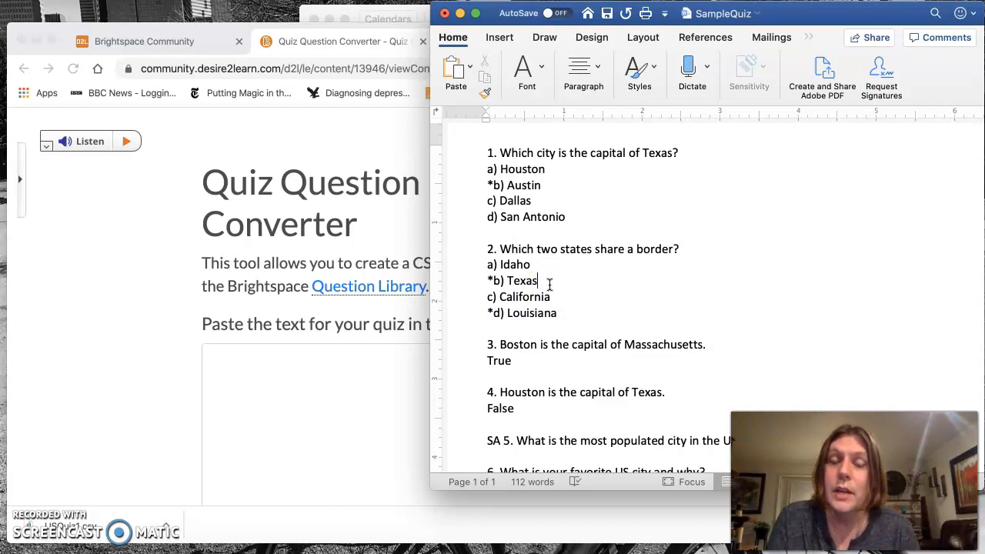
pyautogui.click(574, 284)
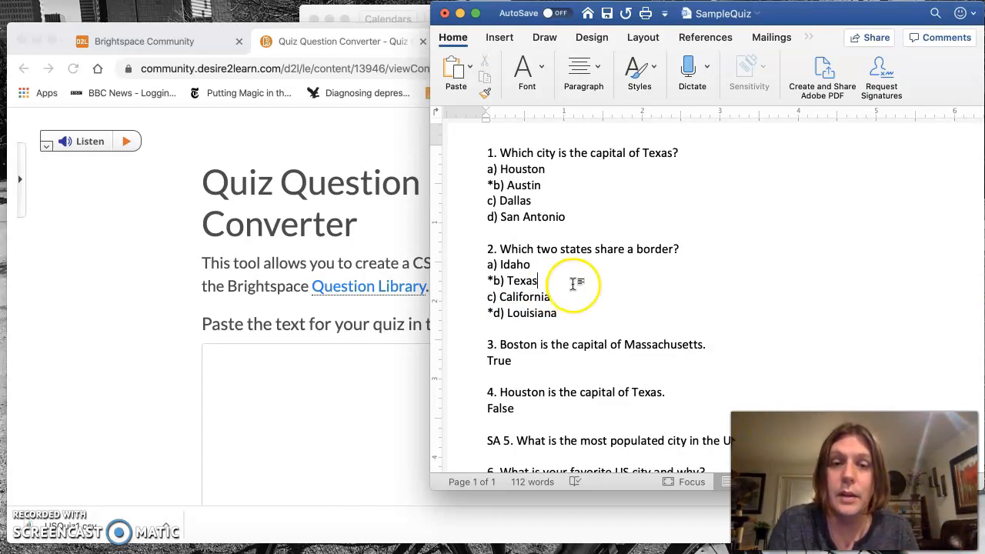
# Examine the true/false format by highlighting questions 3 and 4 together, followed by question 3's statement and its True answer.
pyautogui.scroll(-2, 577, 287)
pyautogui.scroll(-1, 580, 287)
pyautogui.click(484, 250)
pyautogui.moveTo(484, 250); pyautogui.dragTo(702, 344)
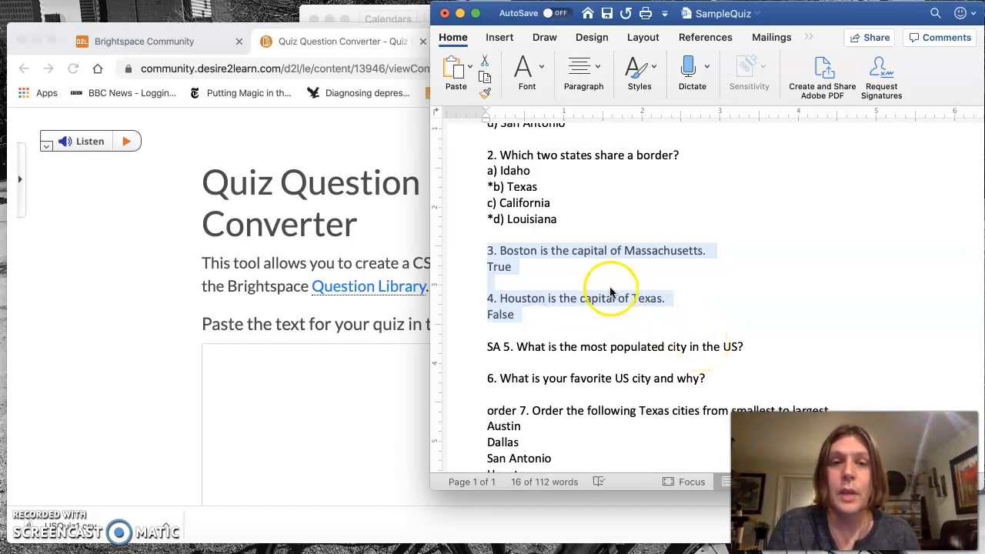
pyautogui.click(548, 260)
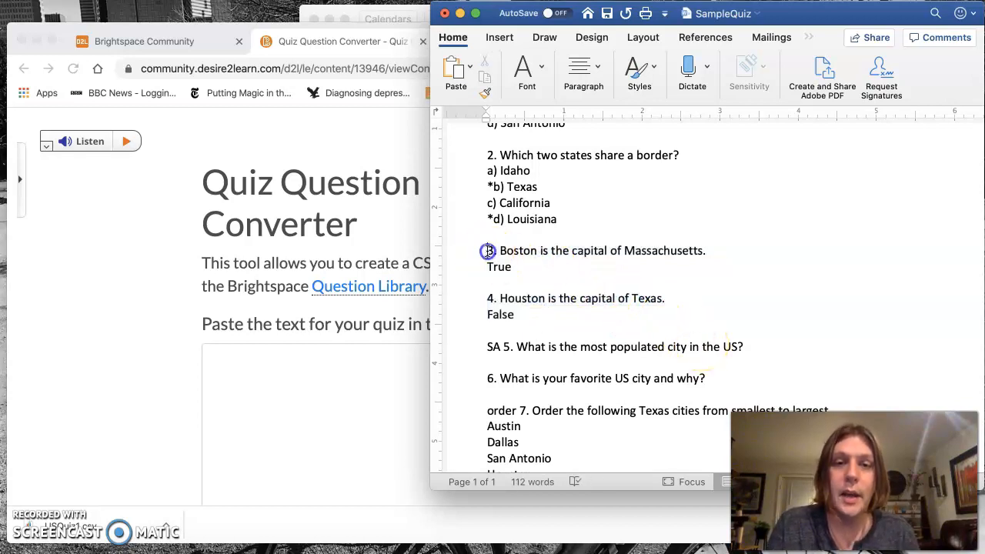
pyautogui.moveTo(487, 250); pyautogui.dragTo(726, 254)
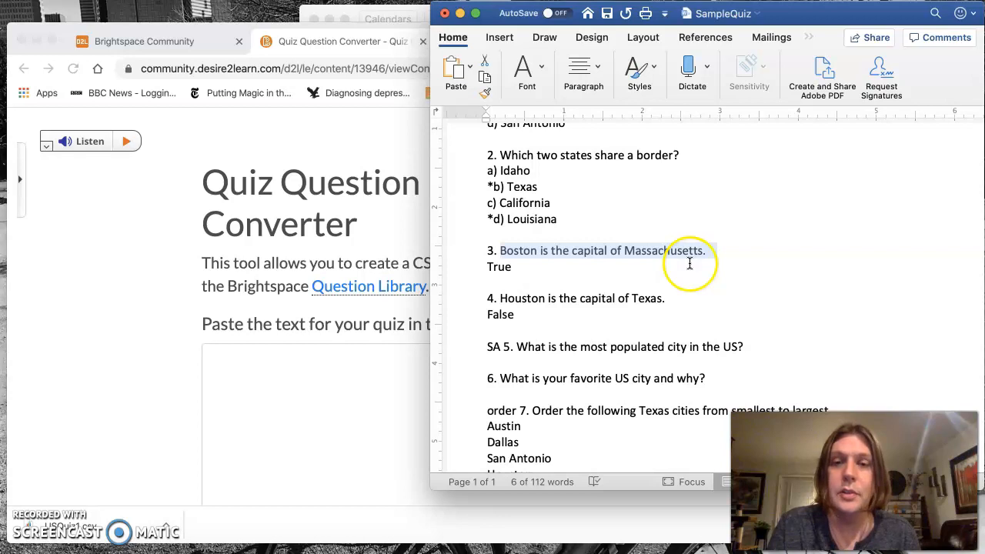
pyautogui.click(690, 263)
pyautogui.click(497, 268)
pyautogui.moveTo(497, 268); pyautogui.dragTo(506, 275)
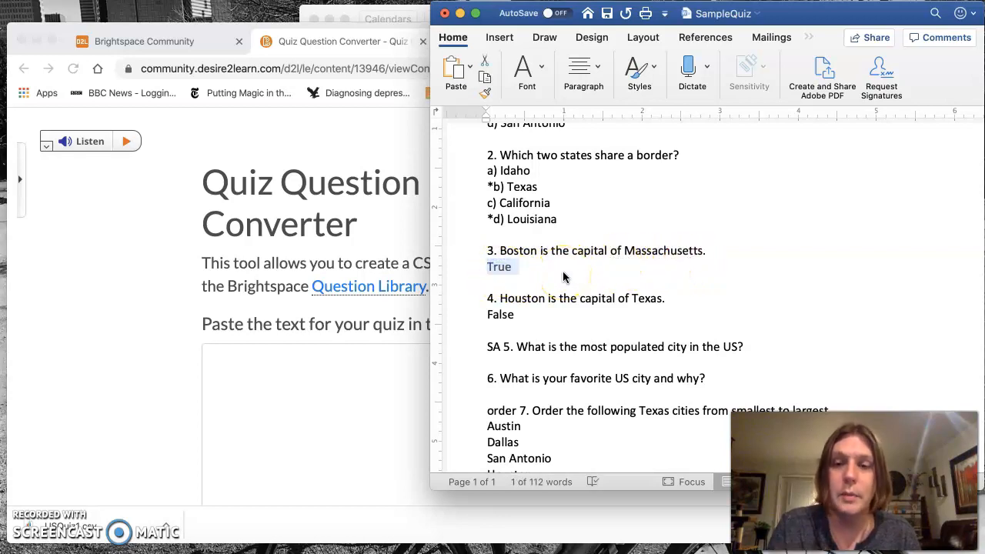
# Highlight question 4 about Houston together with its False answer, and clear the selection.
pyautogui.scroll(-2, 563, 274)
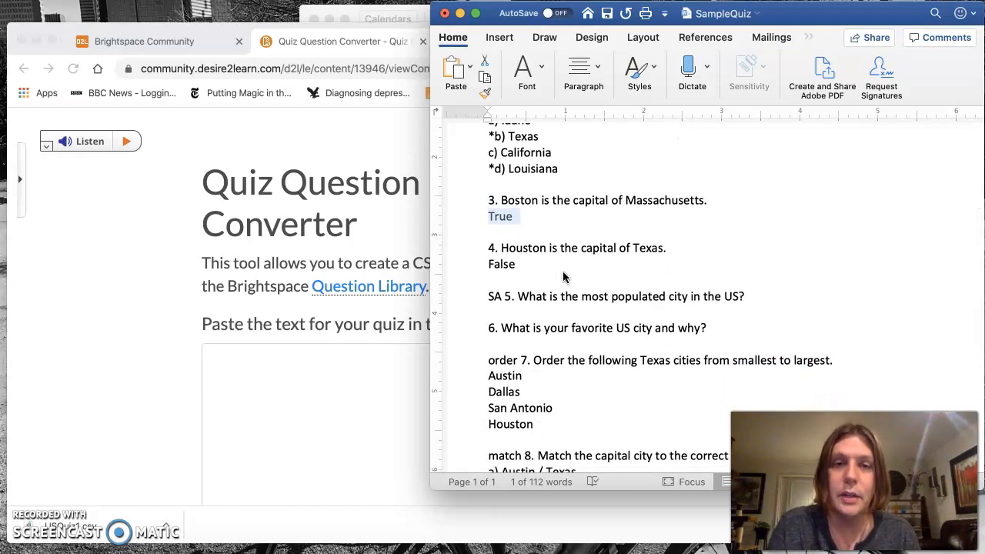
pyautogui.scroll(-1, 563, 277)
pyautogui.click(486, 229)
pyautogui.rightClick(486, 229)
pyautogui.click(514, 233)
pyautogui.rightClick(491, 232)
pyautogui.click(518, 237)
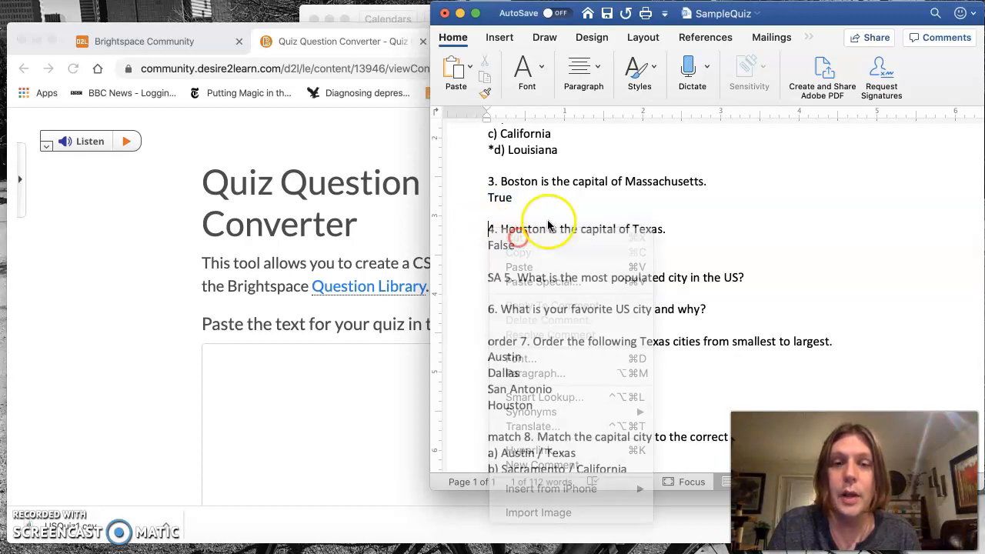
pyautogui.moveTo(514, 245); pyautogui.dragTo(488, 233)
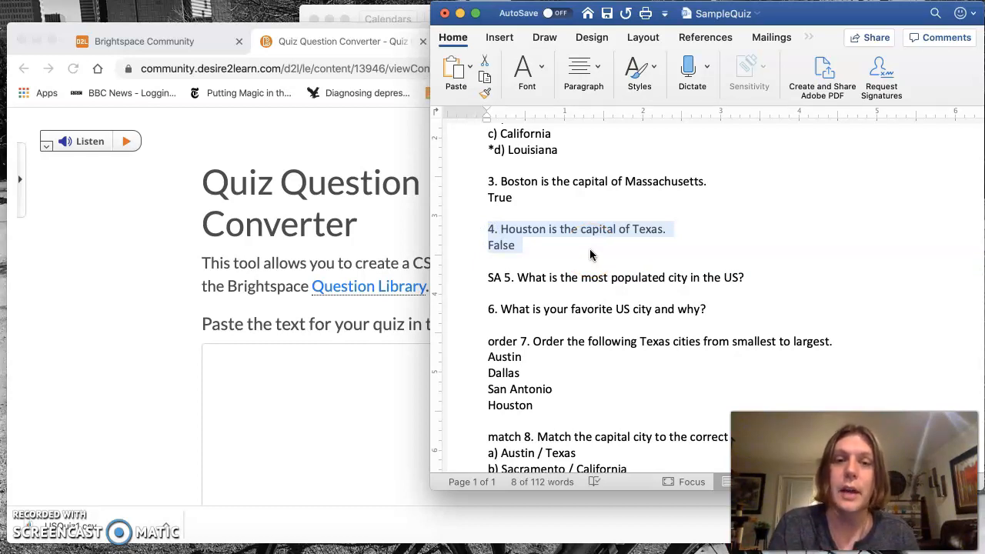
pyautogui.click(590, 249)
# Highlight the short-answer question 5 including its SA prefix, and clear the selection.
pyautogui.scroll(-2, 590, 248)
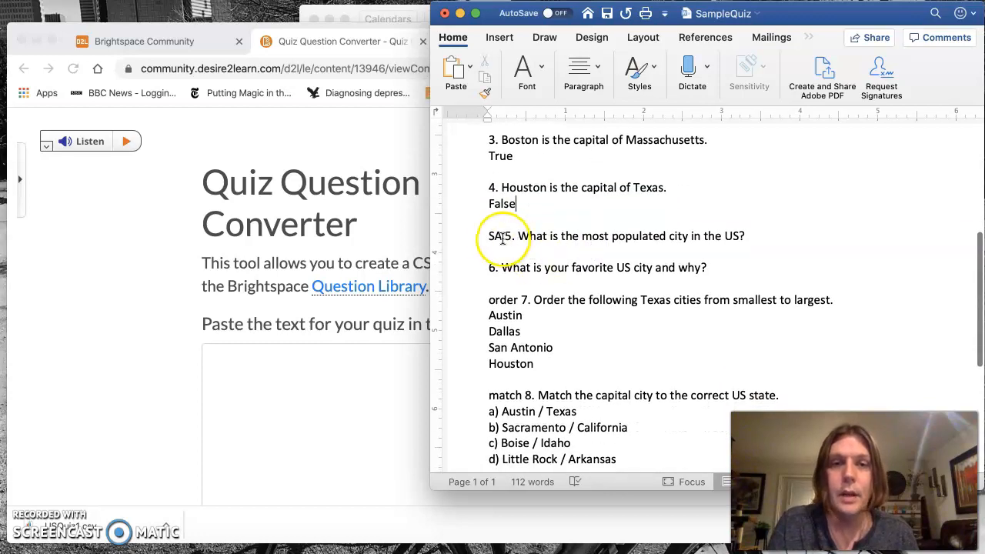
pyautogui.moveTo(490, 237); pyautogui.dragTo(752, 236)
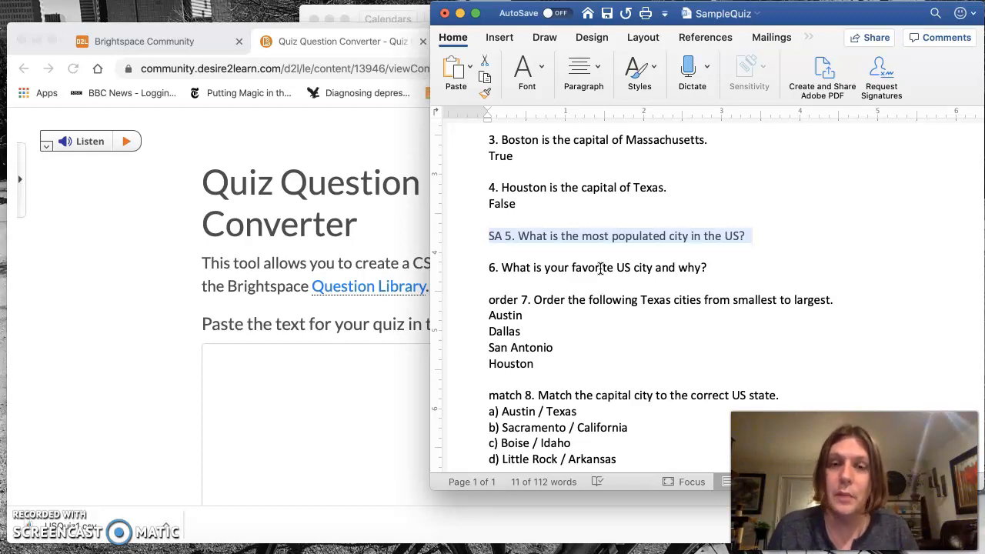
pyautogui.click(493, 271)
# Delete the SA prefix in front of question 5 and enter SA there again.
pyautogui.click(501, 237)
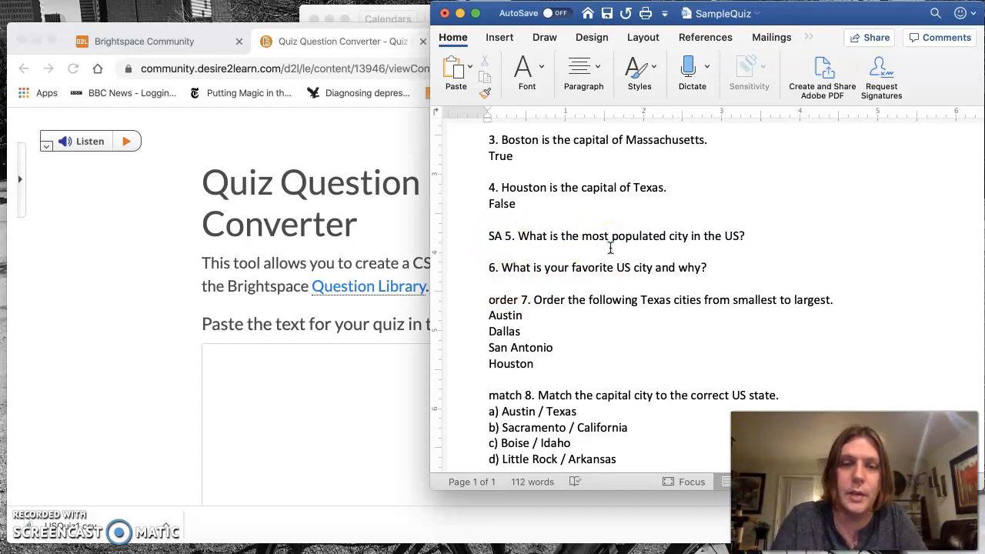
pyautogui.press('BackSpace')
pyautogui.press('BackSpace')
pyautogui.press('BackSpace')
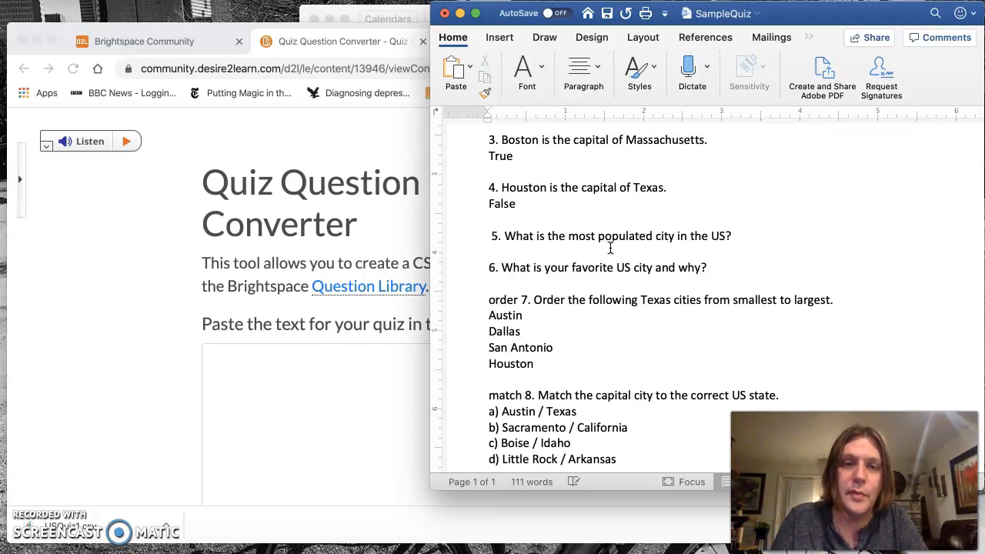
pyautogui.write('SA')
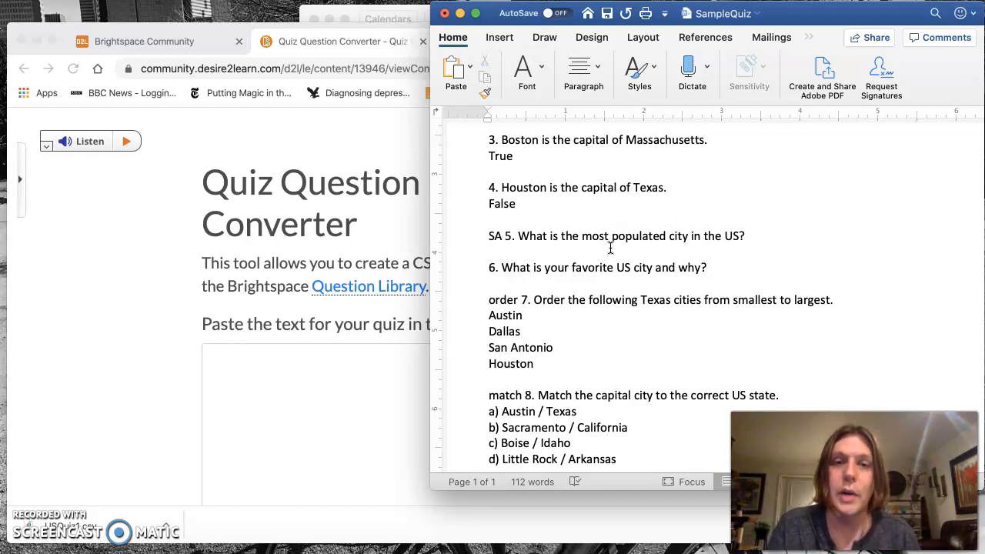
# Highlight the wording of question 5, followed by the whole of question 6 about the favorite US city.
pyautogui.moveTo(518, 236); pyautogui.dragTo(755, 236)
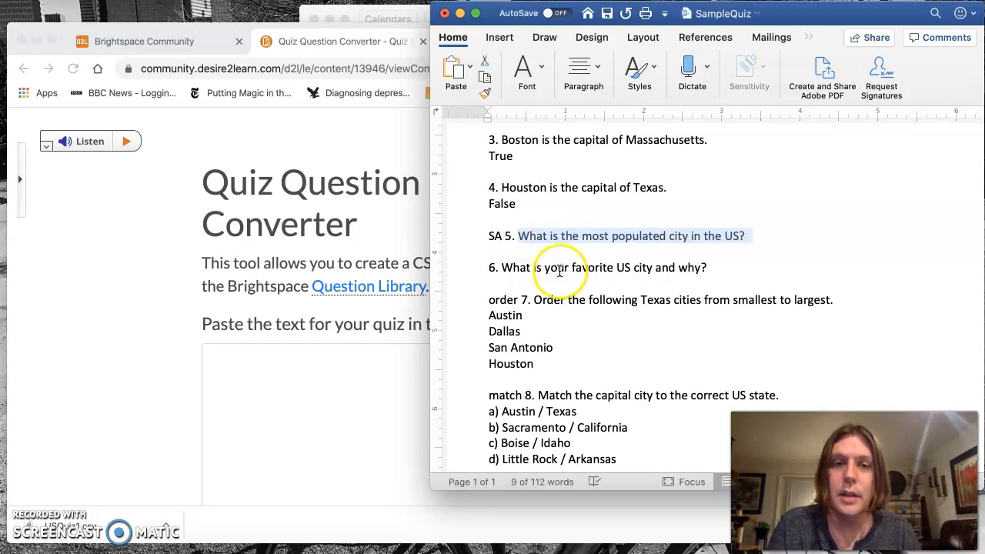
pyautogui.scroll(-2, 559, 269)
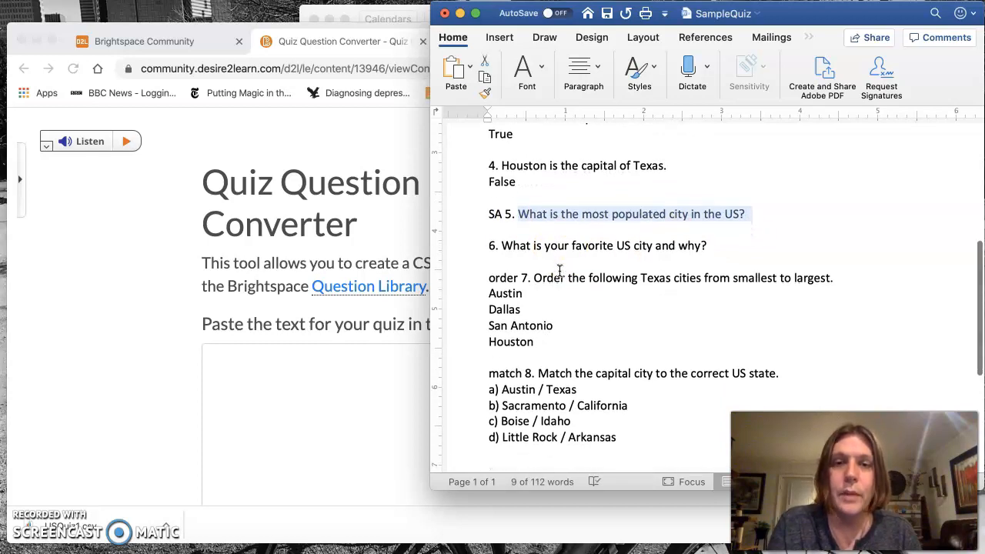
pyautogui.click(488, 231)
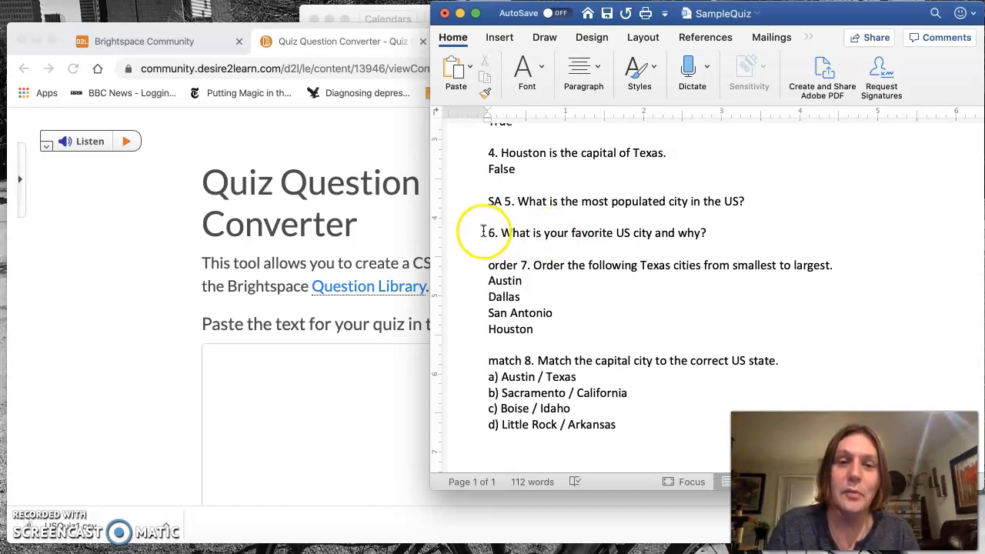
pyautogui.moveTo(487, 232); pyautogui.dragTo(715, 234)
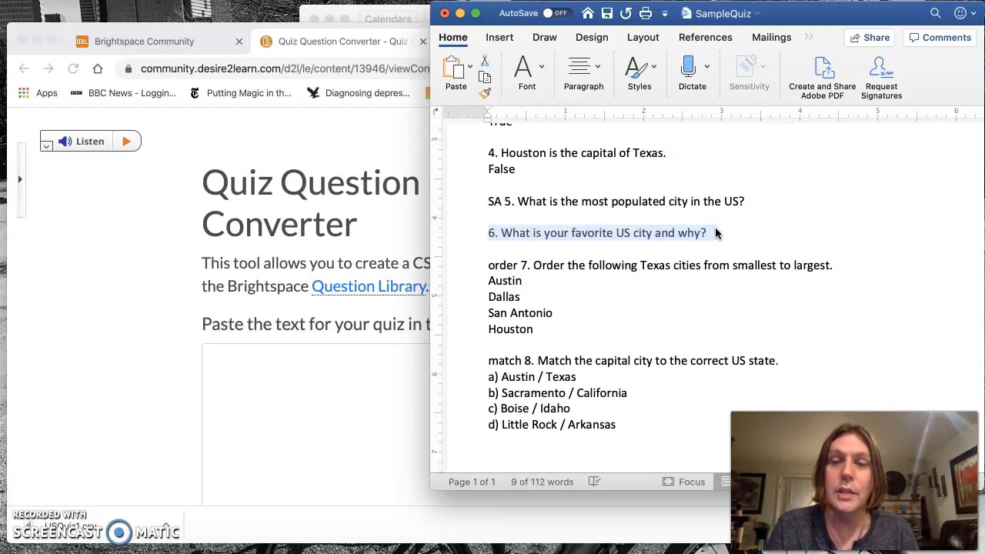
# Highlight ordering question 7 together with its four Texas cities, and clear the selection.
pyautogui.scroll(-2, 716, 234)
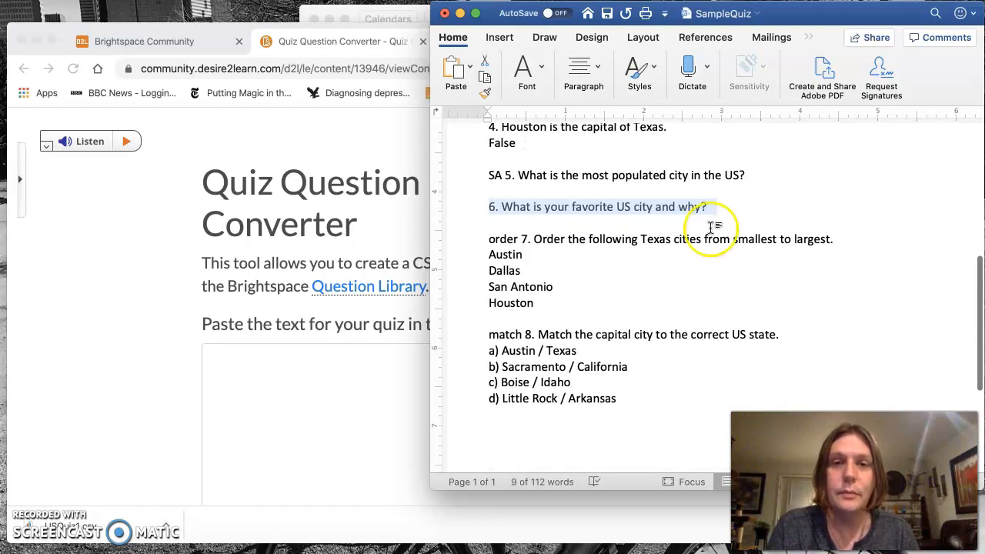
pyautogui.moveTo(487, 239); pyautogui.dragTo(559, 304)
pyautogui.moveTo(623, 300); pyautogui.dragTo(624, 300)
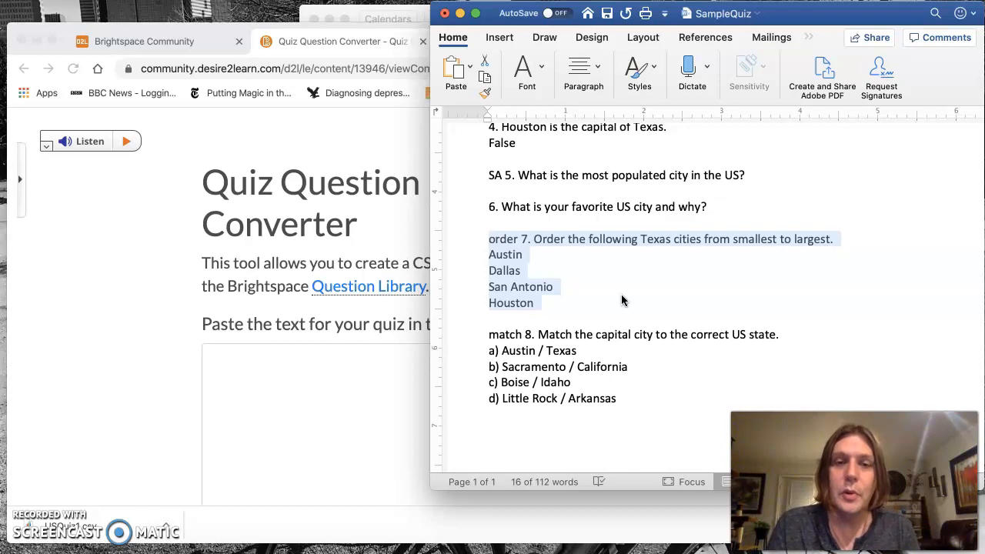
pyautogui.click(623, 301)
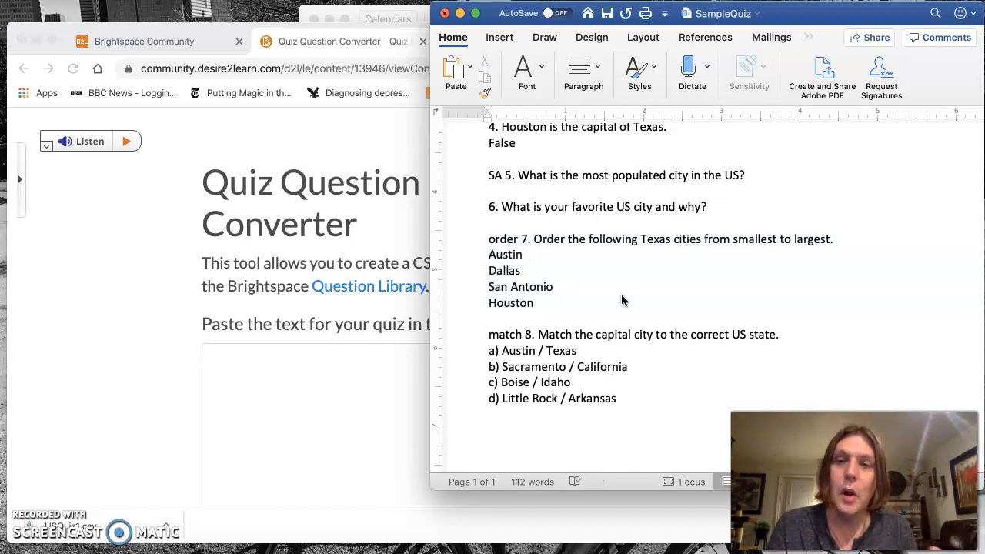
# Delete the order prefix in front of question 7 and enter order there again in lowercase.
pyautogui.doubleClick(508, 239)
pyautogui.press('BackSpace')
pyautogui.write('Ord')
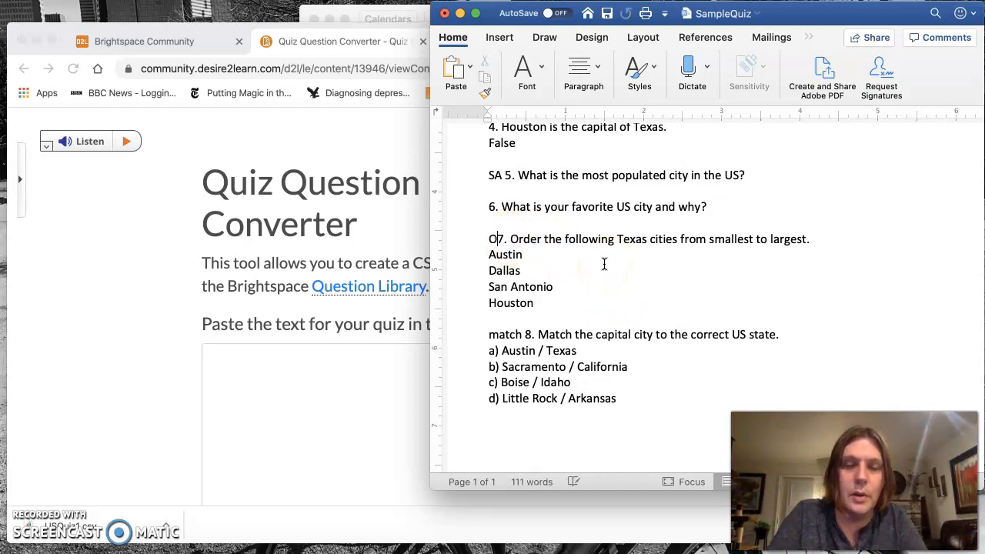
pyautogui.press('BackSpace')
pyautogui.press('BackSpace')
pyautogui.press('BackSpace')
pyautogui.write('order')
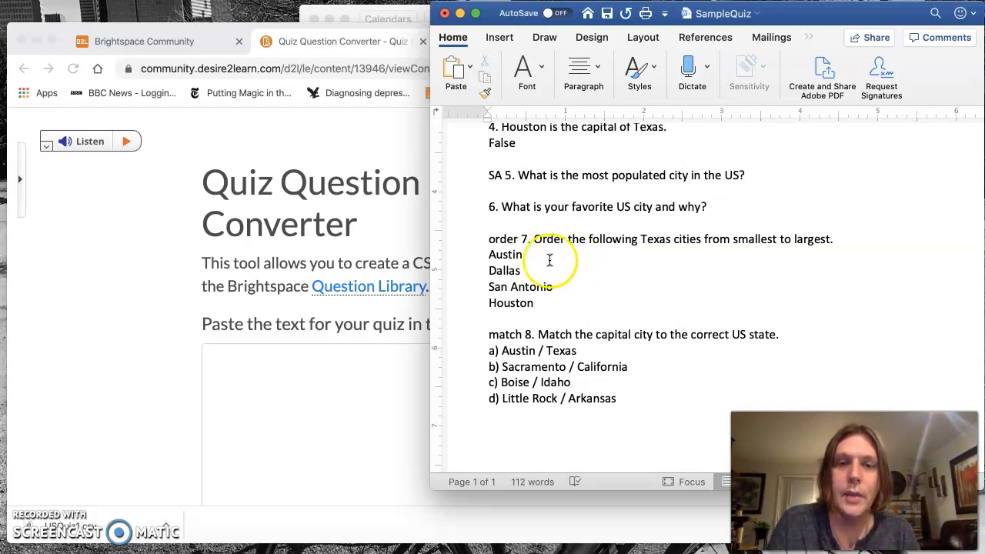
# Highlight the four cities under question 7, followed by the whole of matching question 8, and clear the selection.
pyautogui.moveTo(488, 254); pyautogui.dragTo(624, 306)
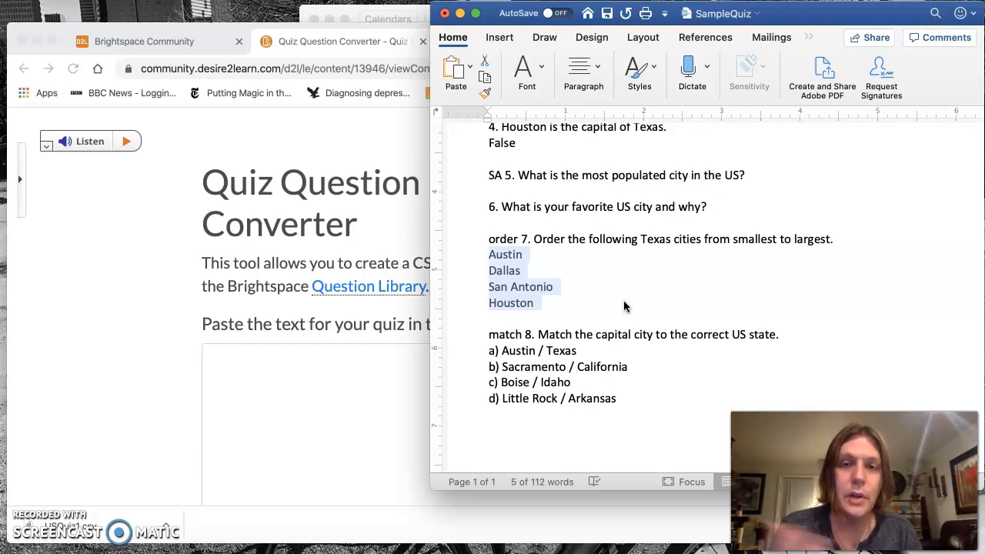
pyautogui.scroll(-3, 624, 306)
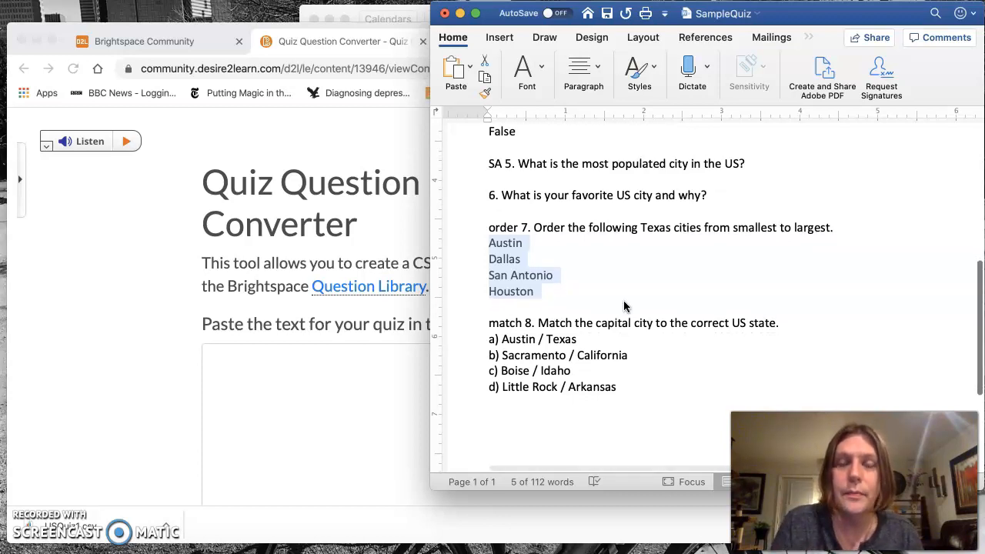
pyautogui.moveTo(488, 282); pyautogui.dragTo(648, 364)
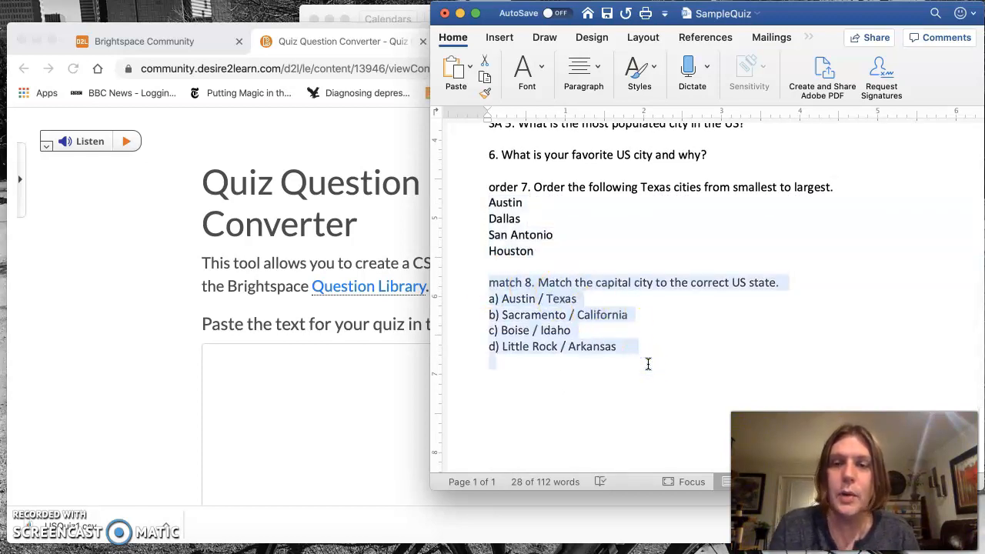
pyautogui.click(648, 364)
# Highlight only the wording of question 8 after its number, and clear the selection.
pyautogui.click(524, 283)
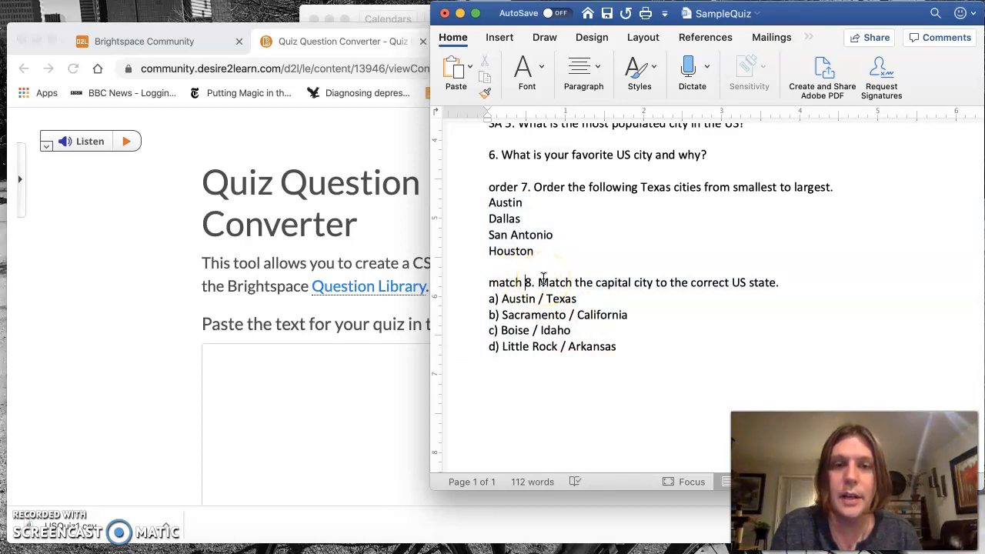
pyautogui.moveTo(539, 282); pyautogui.dragTo(800, 283)
pyautogui.click(714, 320)
# Delete the match prefix in front of question 8 and enter match there again.
pyautogui.moveTo(525, 283); pyautogui.dragTo(485, 279)
pyautogui.press('BackSpace')
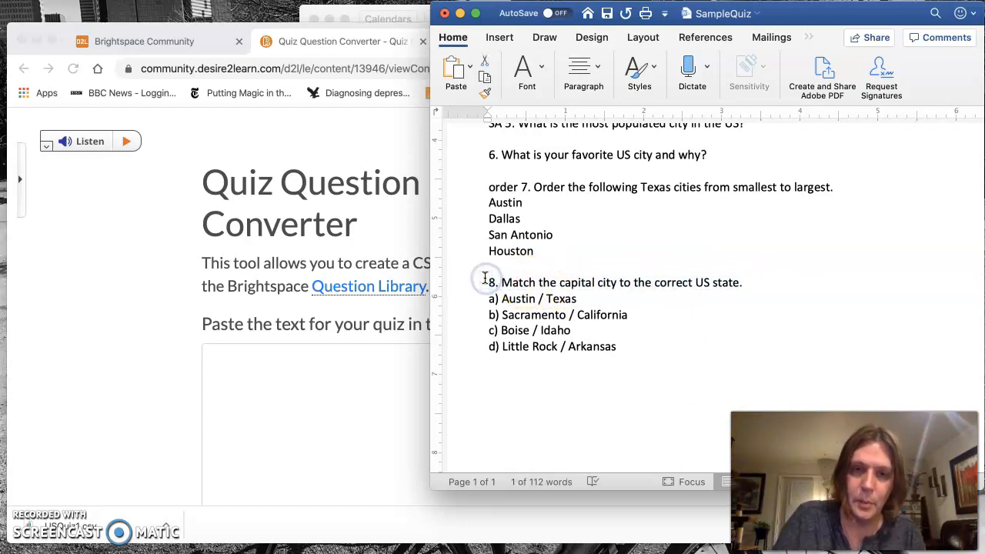
pyautogui.write('match')
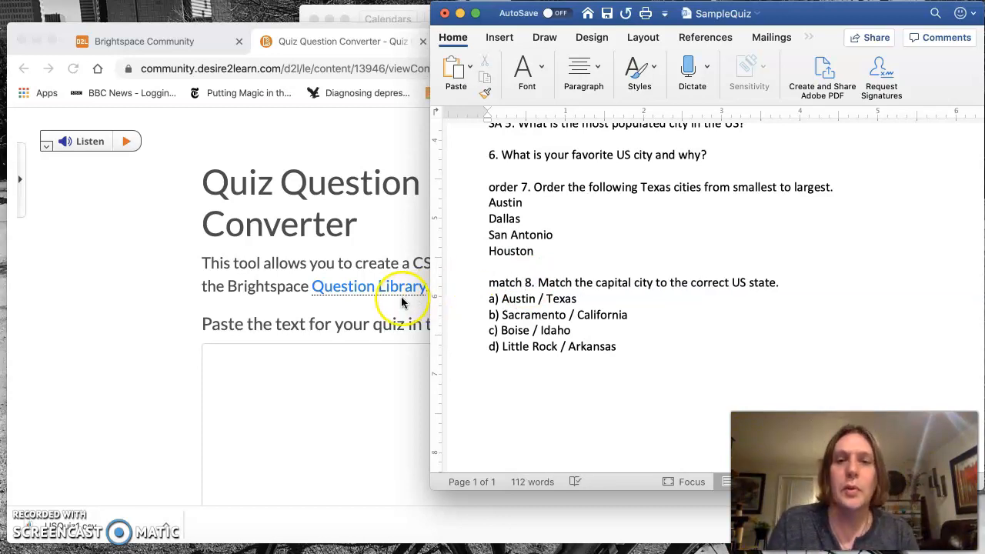
# Highlight the four lettered city and state pairs a) to d) of question 8, and clear the selection.
pyautogui.click(490, 298)
pyautogui.moveTo(491, 299); pyautogui.dragTo(577, 391)
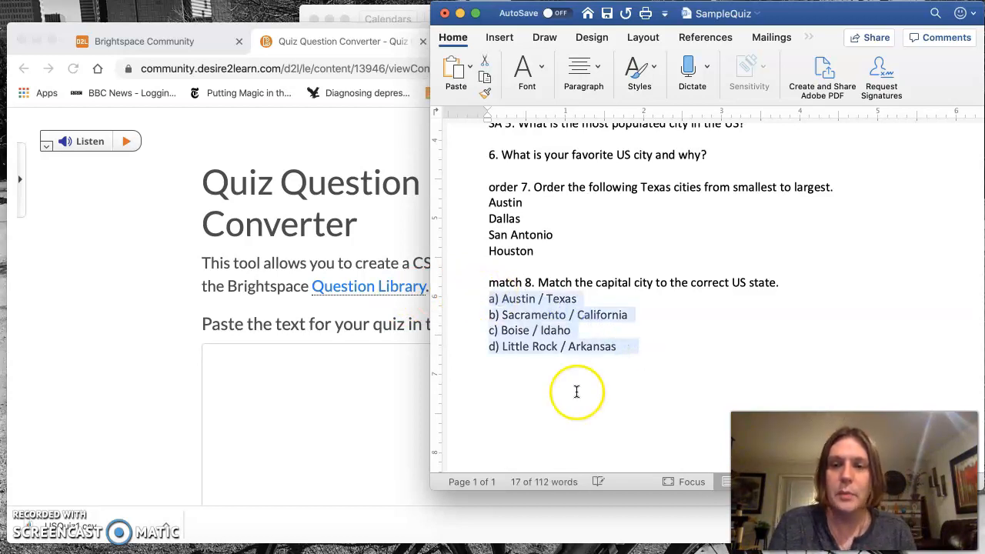
pyautogui.click(501, 391)
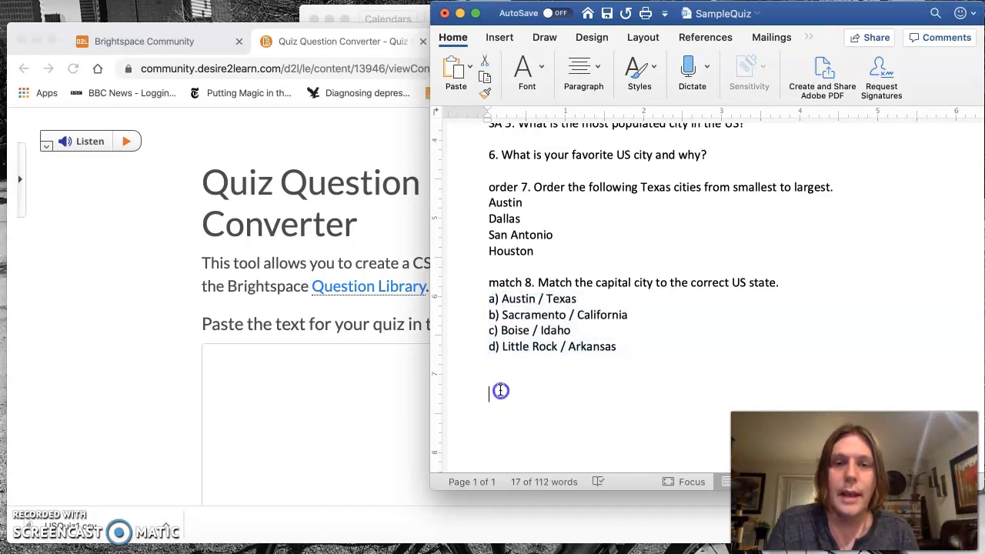
# Highlight the pair Austin / Texas, followed by Sacramento / California, and point out the slash separating city from state.
pyautogui.click(501, 298)
pyautogui.rightClick(502, 297)
pyautogui.click(502, 298)
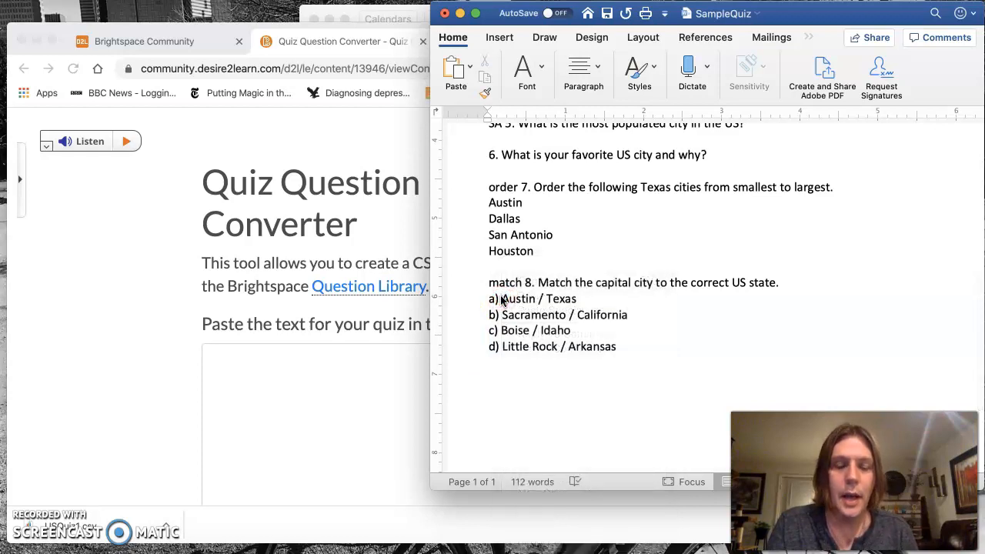
pyautogui.moveTo(502, 298); pyautogui.dragTo(582, 300)
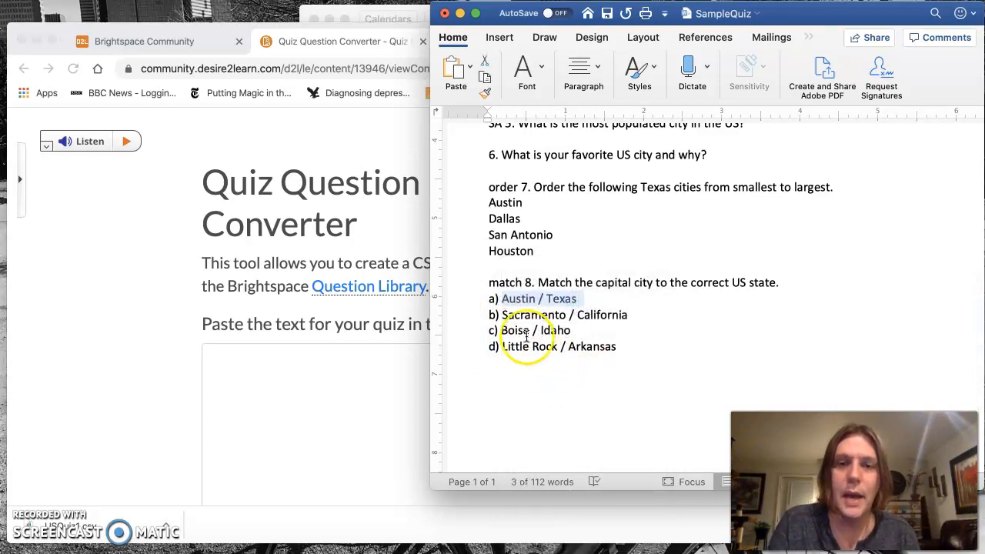
pyautogui.moveTo(502, 316); pyautogui.dragTo(633, 315)
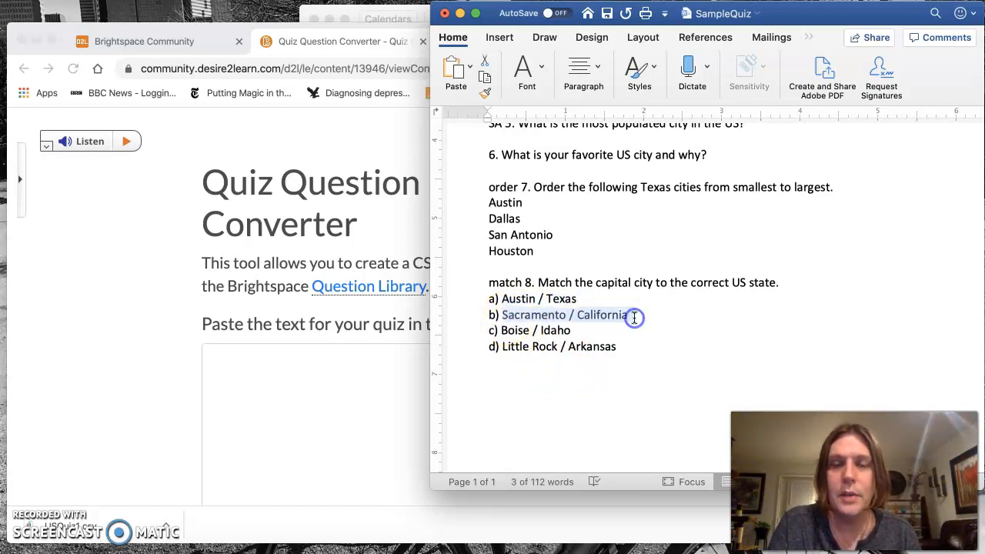
pyautogui.click(591, 392)
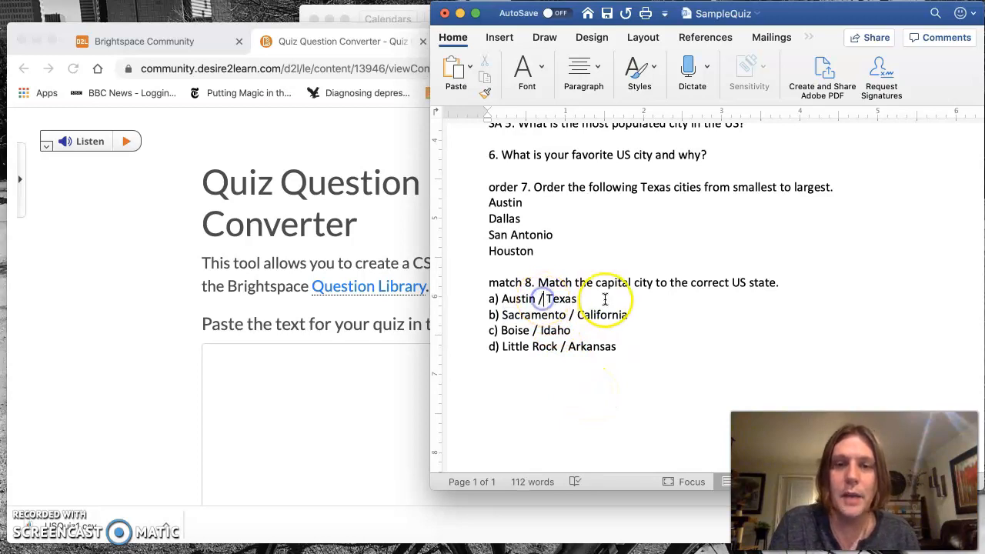
pyautogui.click(566, 413)
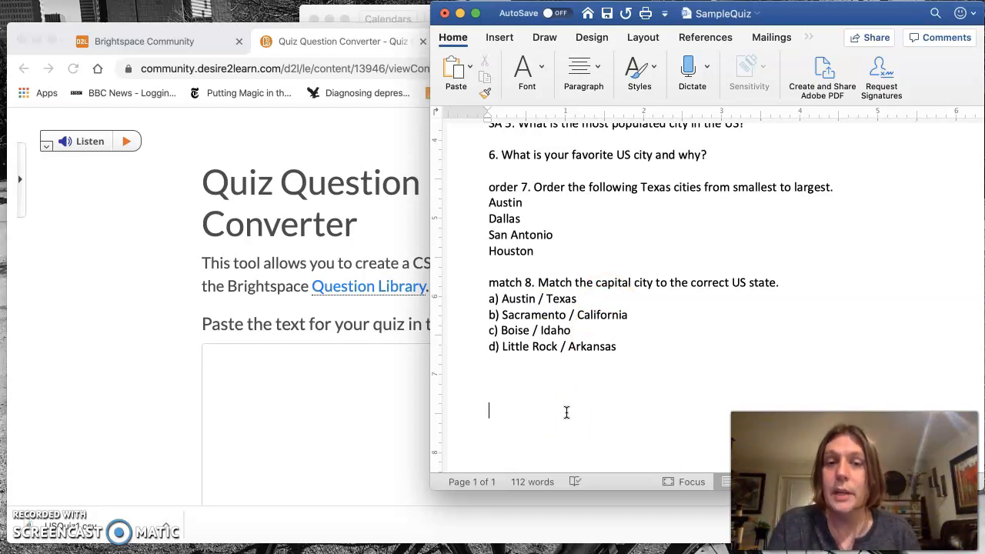
# Highlight question 1 about the capital of Texas together with its four answer choices.
pyautogui.scroll(10, 567, 414)
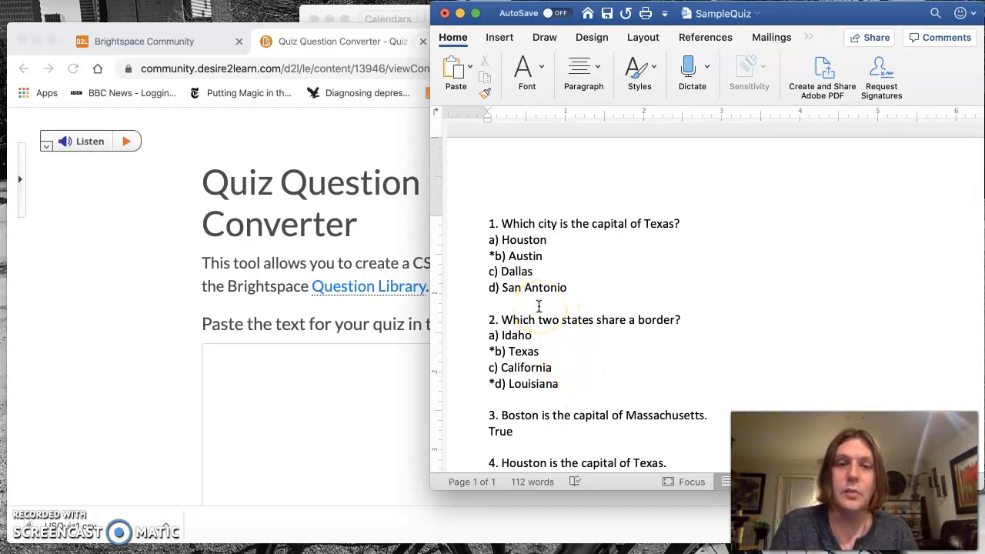
pyautogui.moveTo(490, 223); pyautogui.dragTo(581, 284)
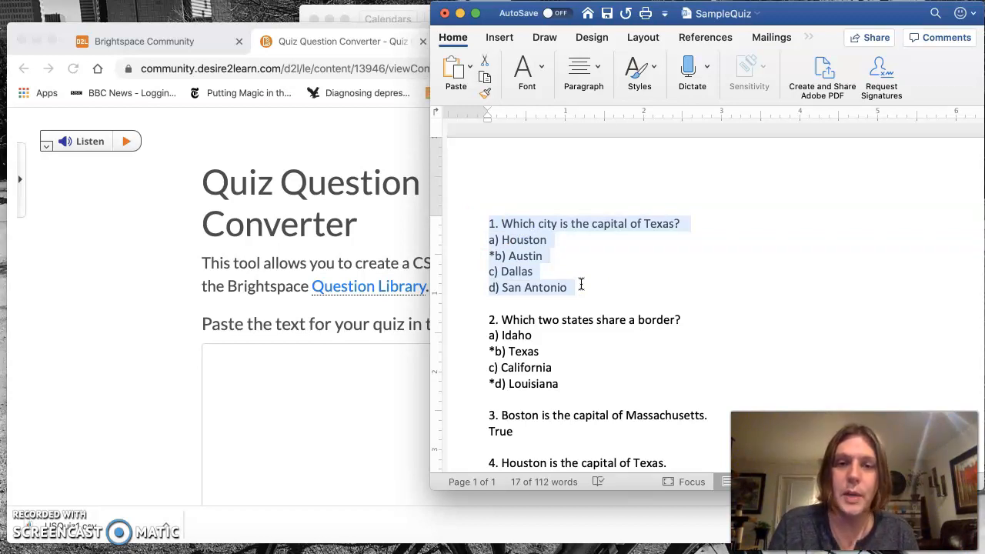
# Delete the blank line between questions 1 and 2, and insert it again.
pyautogui.click(534, 302)
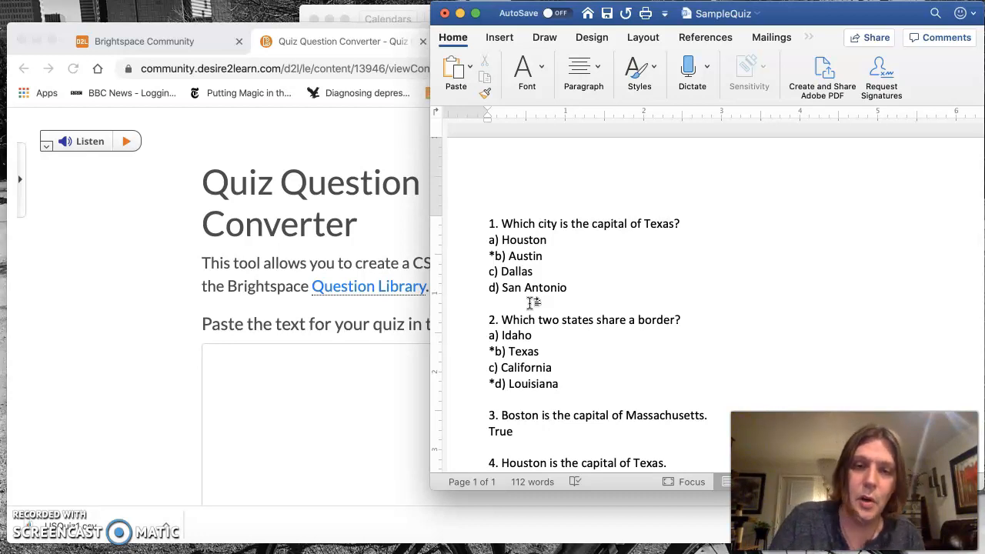
pyautogui.press('BackSpace')
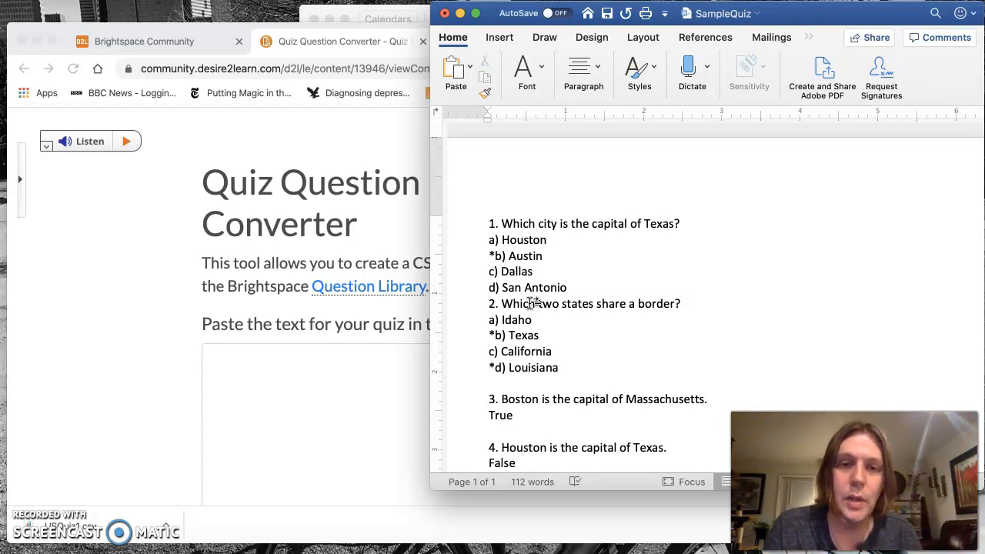
pyautogui.press('Return')
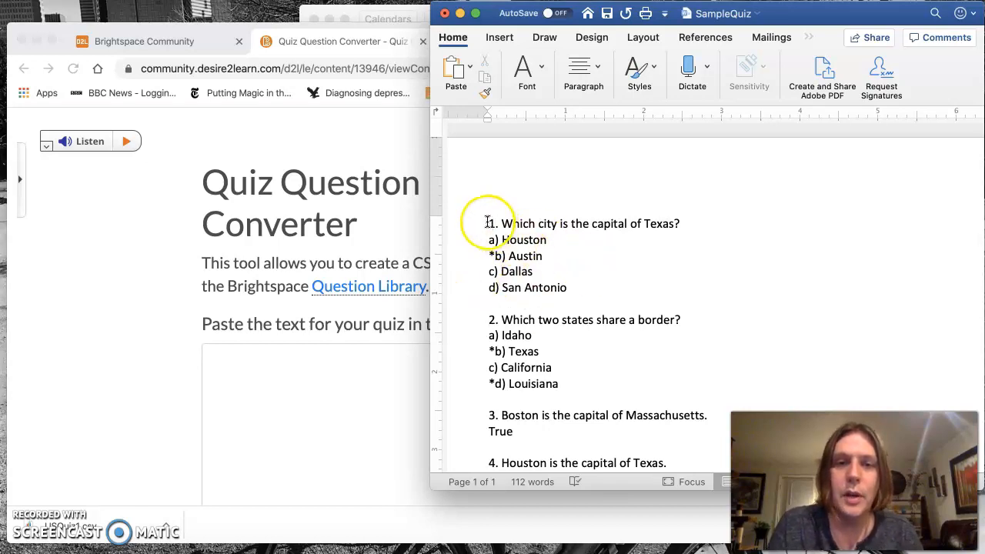
# Highlight question 1 and its choices once more as a separate block, and clear the selection.
pyautogui.moveTo(486, 223); pyautogui.dragTo(583, 286)
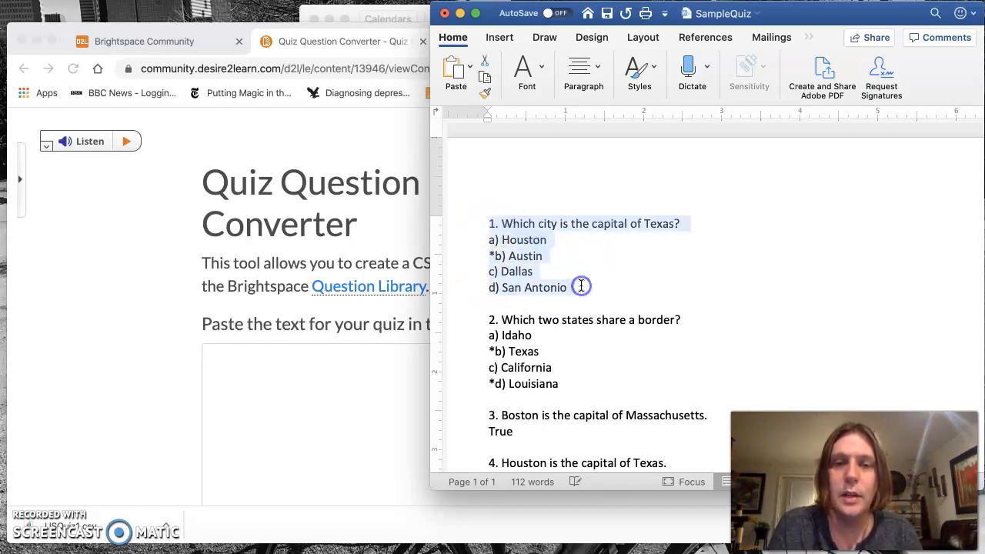
pyautogui.click(637, 275)
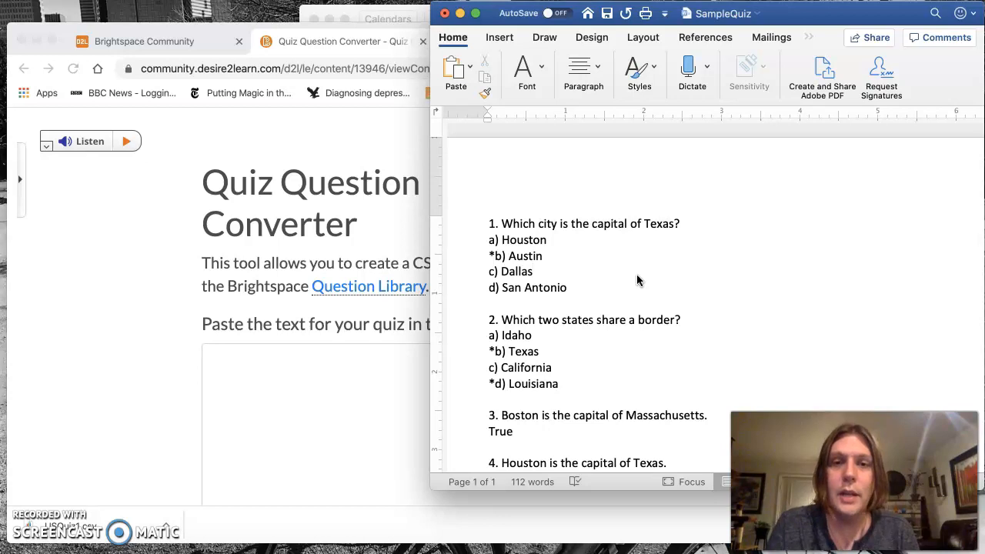
# Copy all eight questions from the Word document and paste them into the Quiz Question Converter's text box in the browser.
pyautogui.scroll(-1, 637, 274)
pyautogui.click(486, 212)
pyautogui.moveTo(487, 212); pyautogui.dragTo(627, 258)
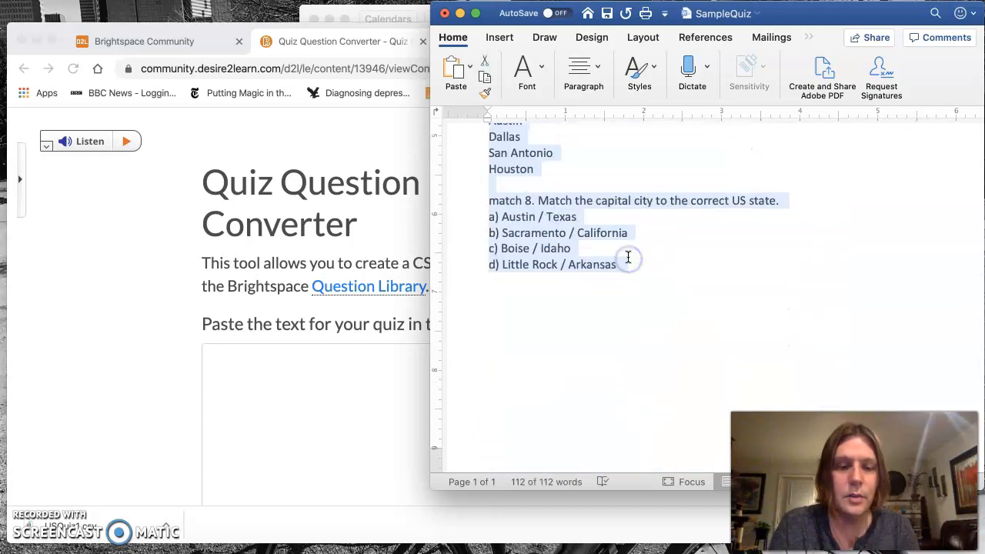
pyautogui.click(258, 392)
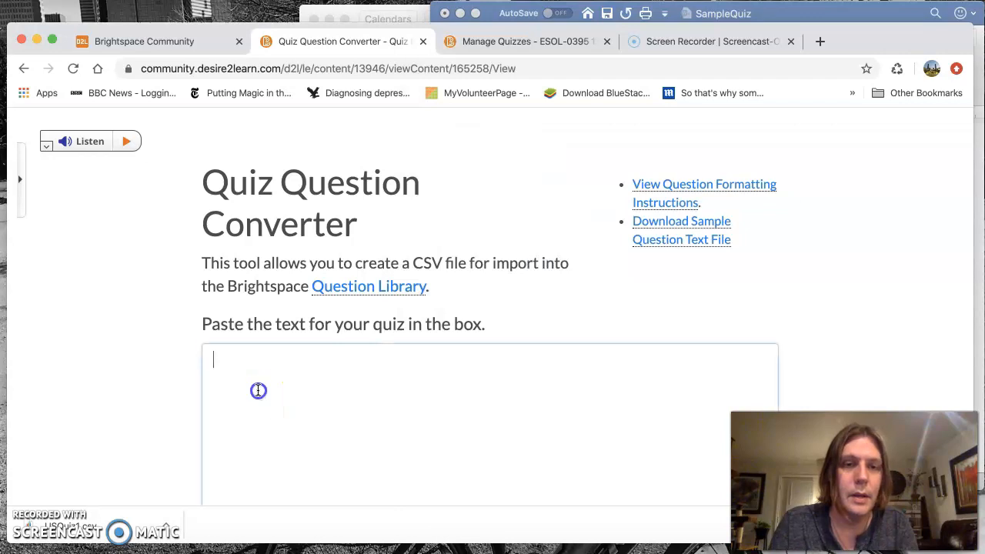
pyautogui.press('super+v')
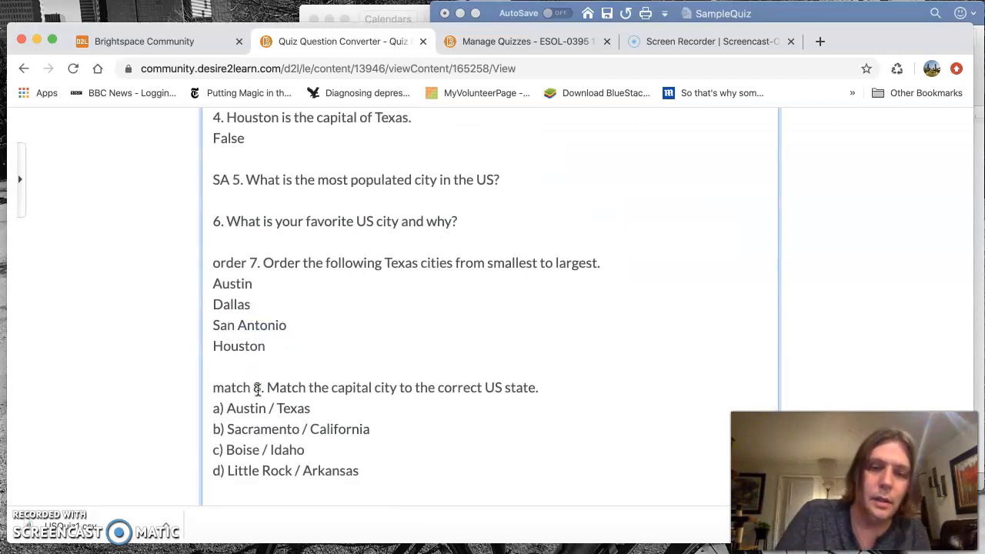
# Look through the pasted quiz text and delete the empty line after the last answer, d) Little Rock / Arkansas.
pyautogui.scroll(5, 258, 390)
pyautogui.scroll(4, 258, 390)
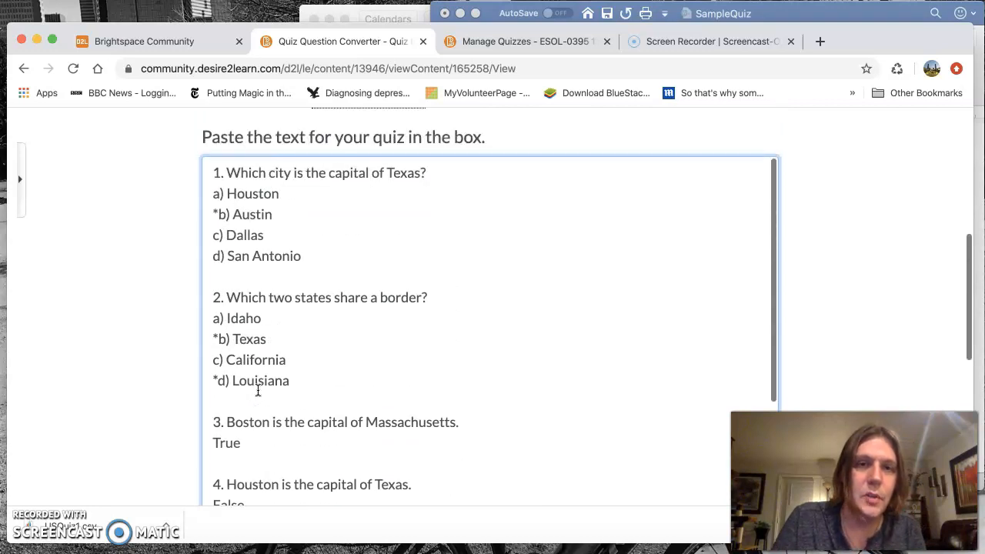
pyautogui.scroll(-2, 258, 390)
pyautogui.scroll(-4, 258, 390)
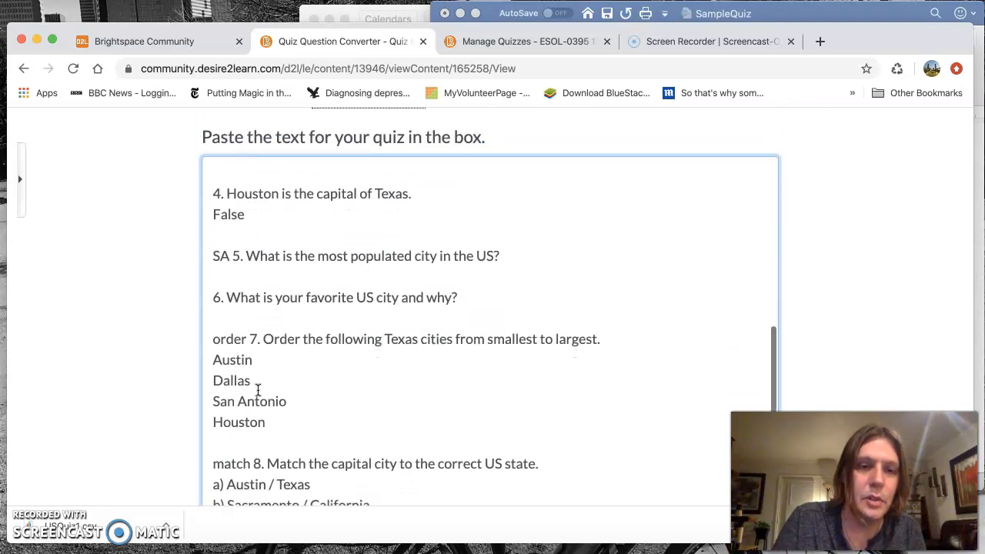
pyautogui.click(318, 352)
pyautogui.scroll(-3, 319, 352)
pyautogui.scroll(-3, 284, 324)
pyautogui.scroll(2, 284, 323)
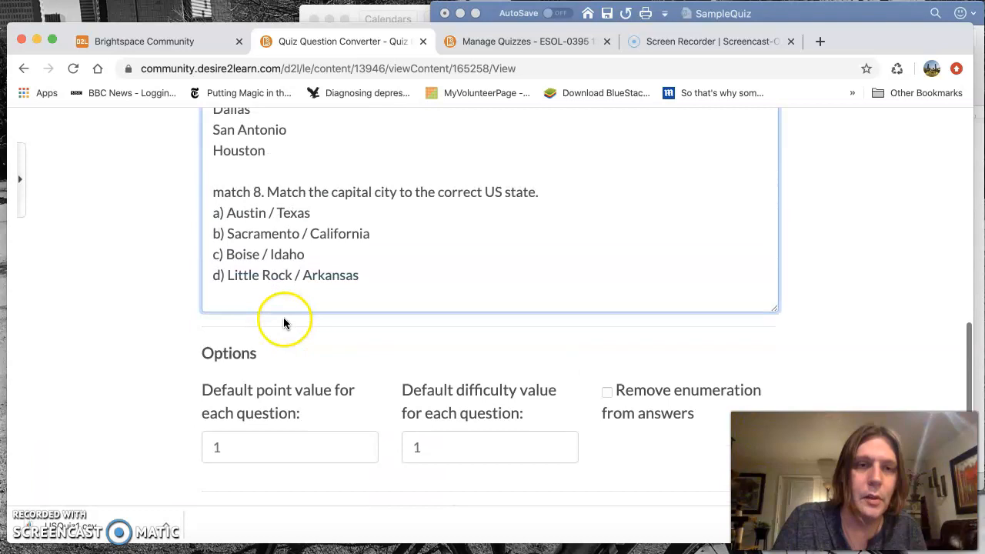
pyautogui.click(235, 300)
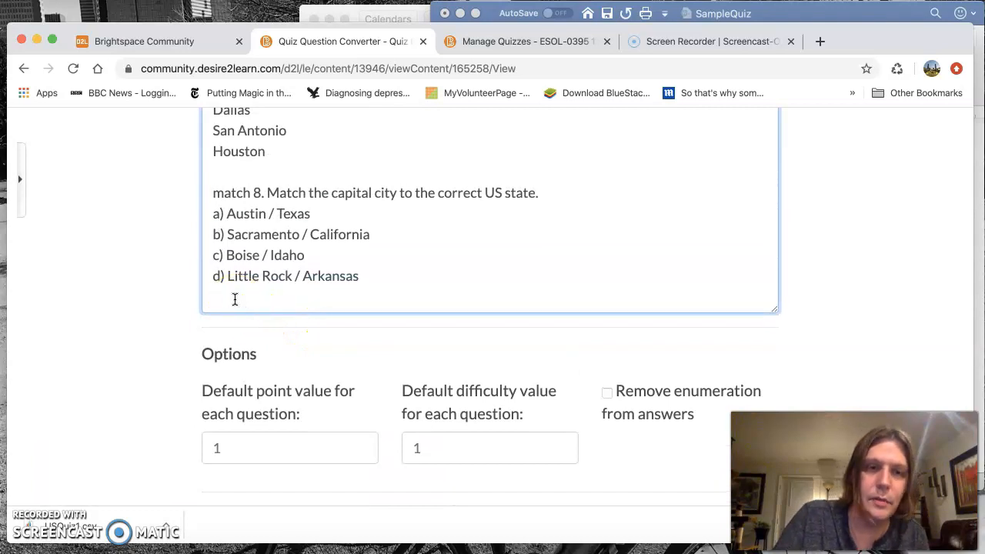
pyautogui.press('BackSpace')
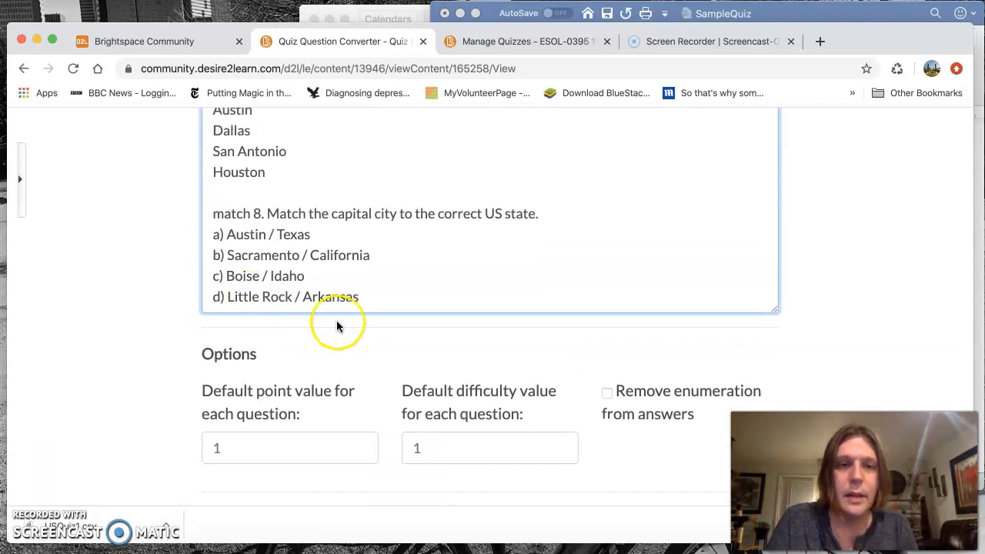
# Convert the pasted questions with the default options and save the resulting CSV as USQuiz1 in Downloads.
pyautogui.scroll(-4, 337, 323)
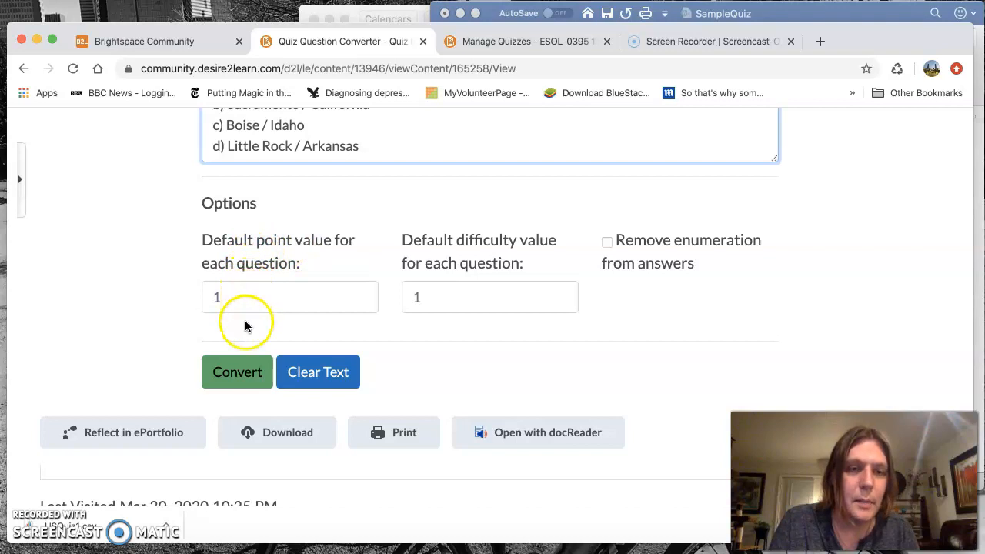
pyautogui.click(238, 373)
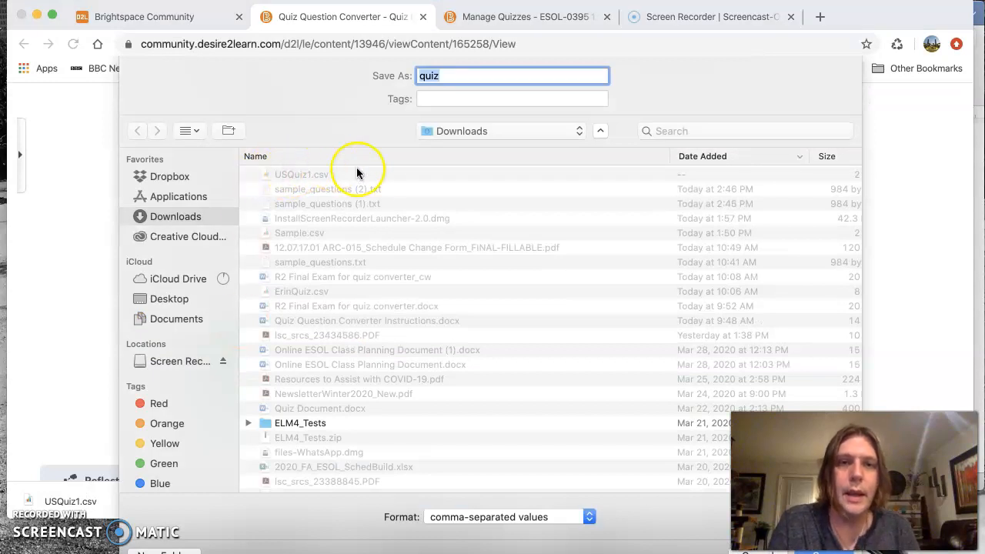
pyautogui.write('USQ')
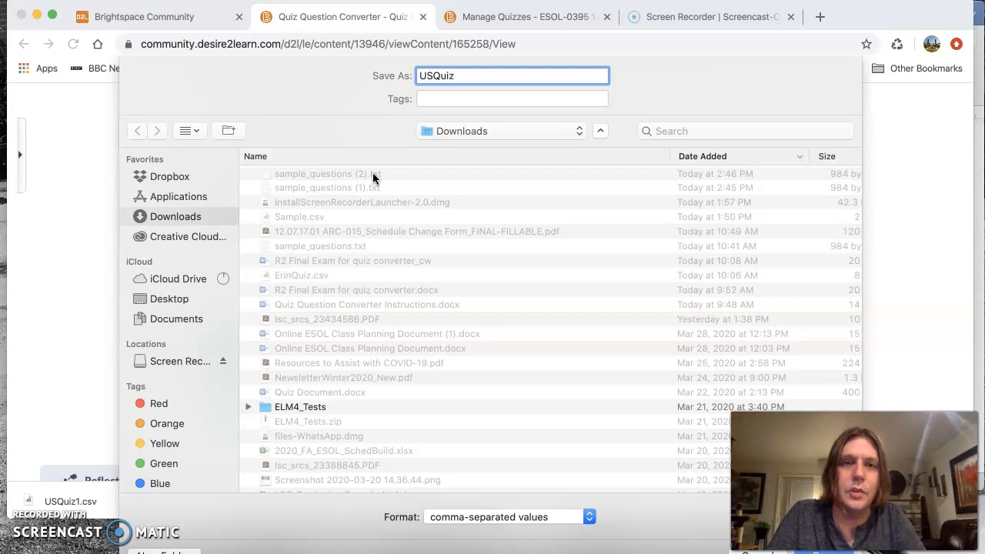
pyautogui.press('Return')
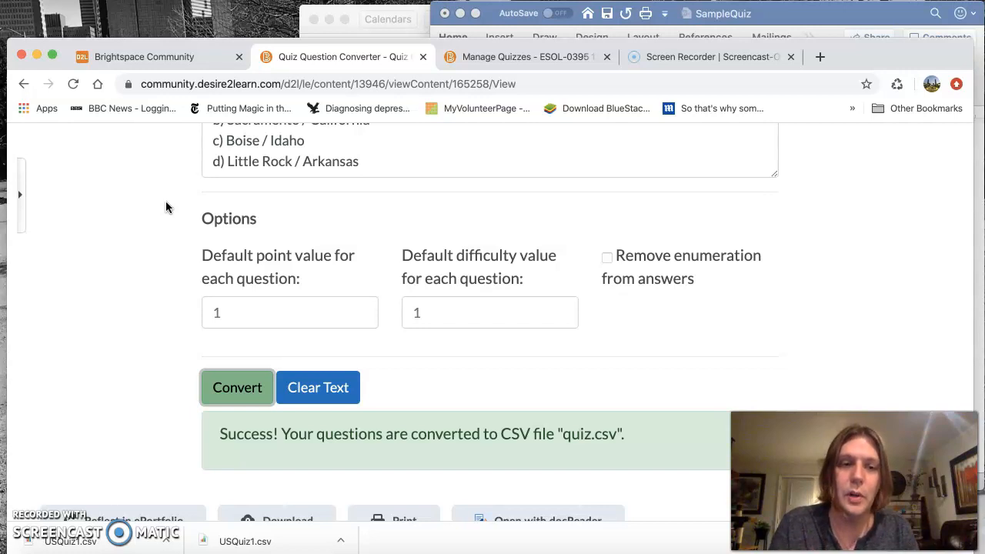
# Switch to the Lone Star College site and go from its homepage to the ESOL-0395 Grammar for Writing V course's Quizzes page.
pyautogui.click(156, 223)
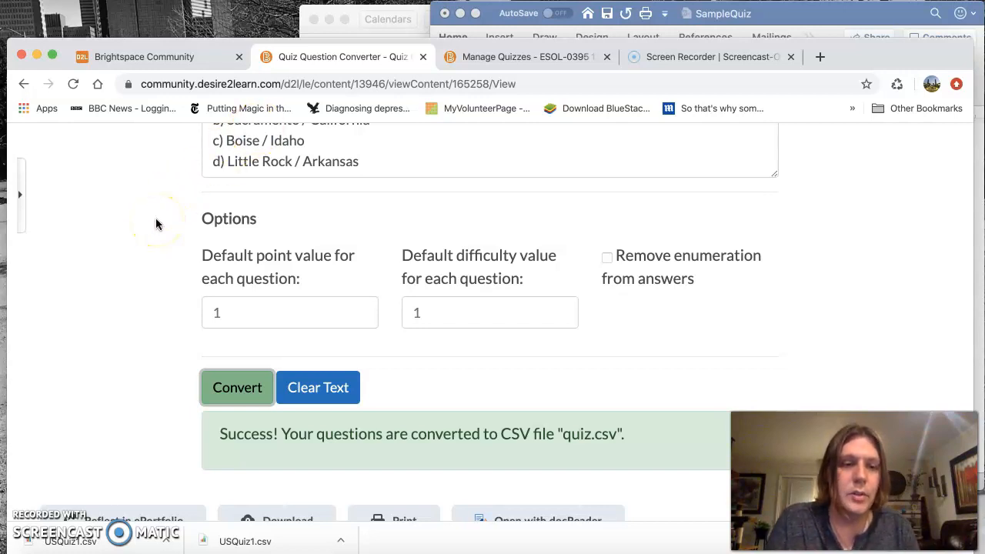
pyautogui.scroll(10, 155, 223)
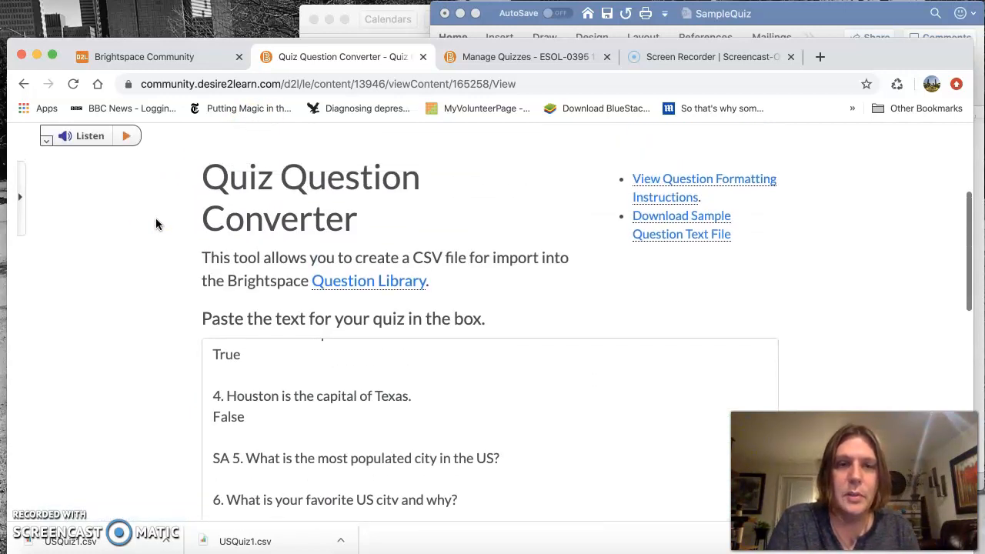
pyautogui.scroll(5, 156, 223)
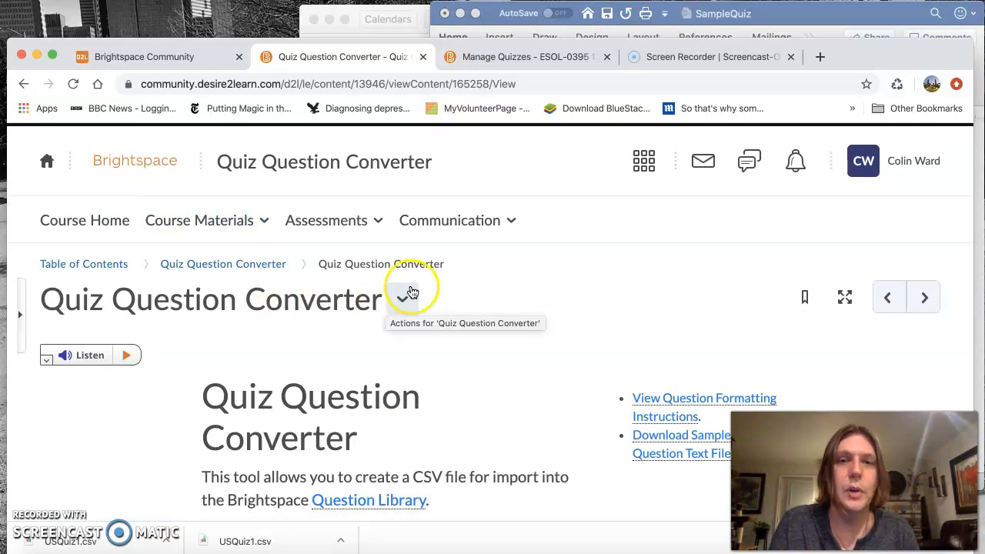
pyautogui.click(500, 57)
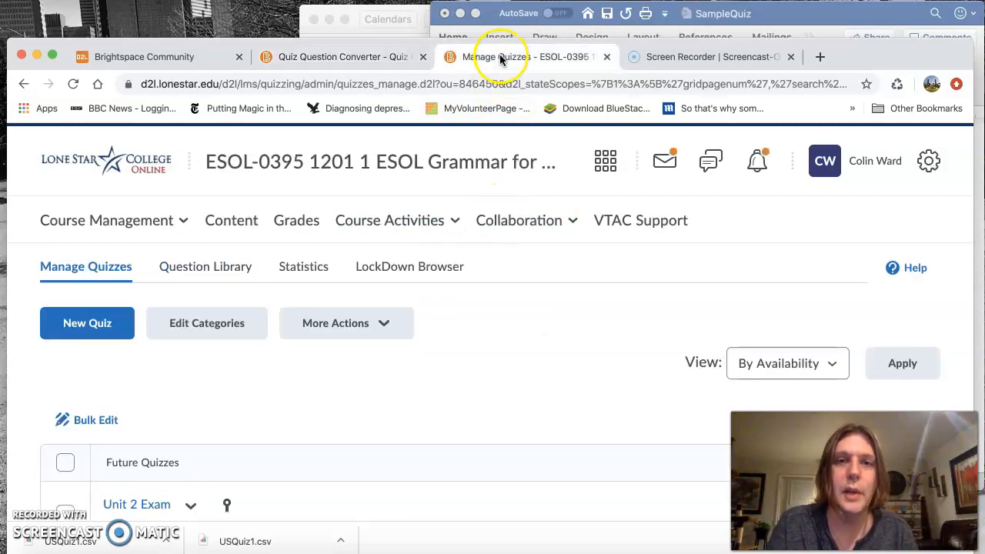
pyautogui.click(139, 183)
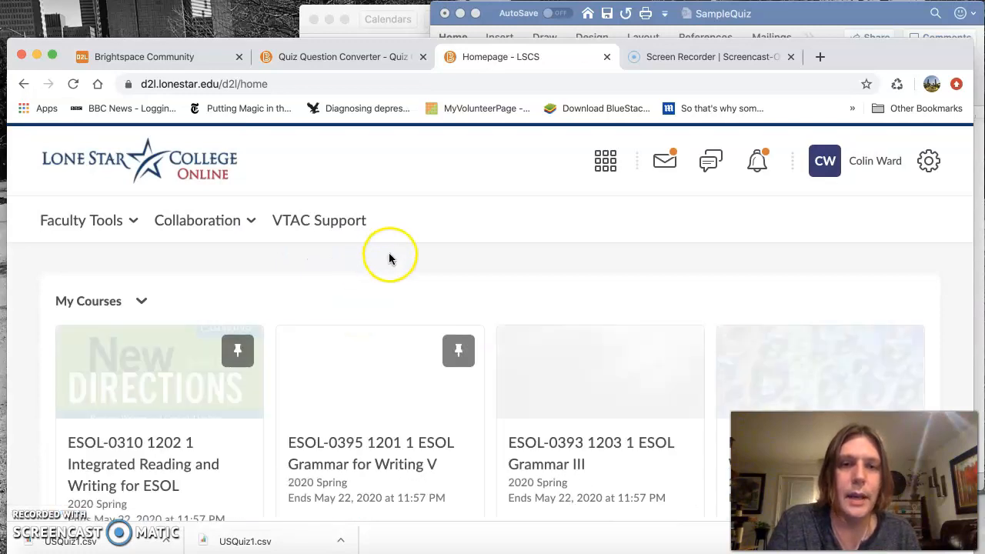
pyautogui.scroll(-3, 389, 258)
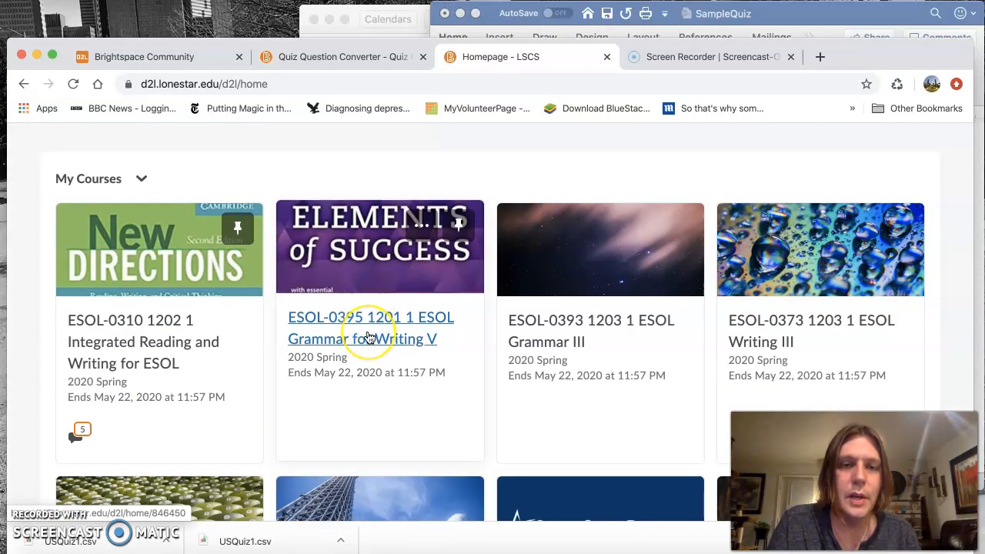
pyautogui.click(369, 337)
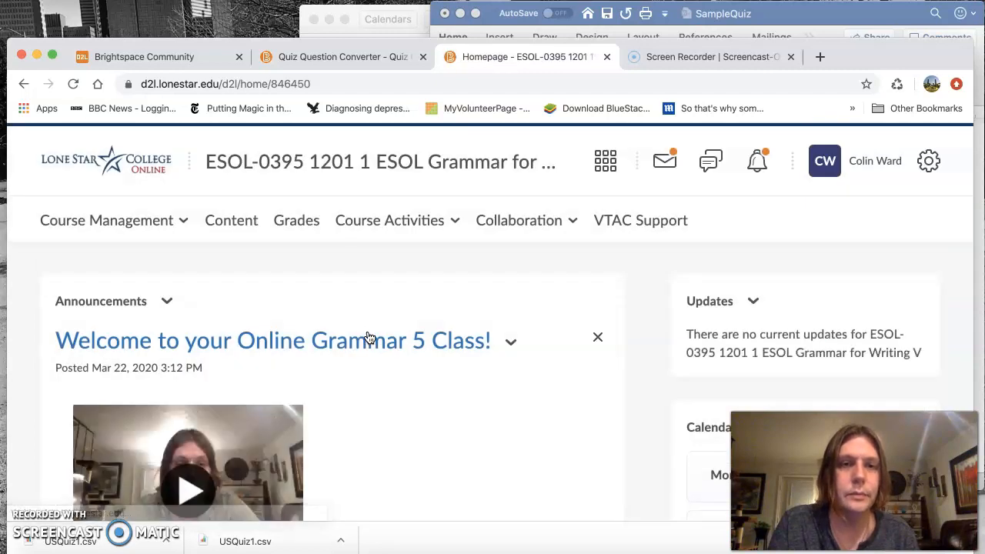
pyautogui.click(387, 223)
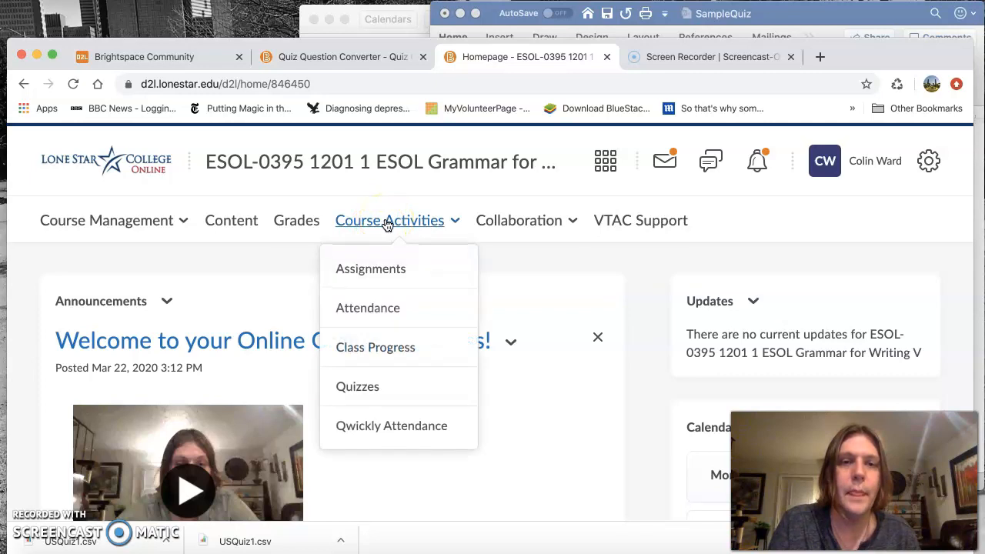
pyautogui.click(367, 391)
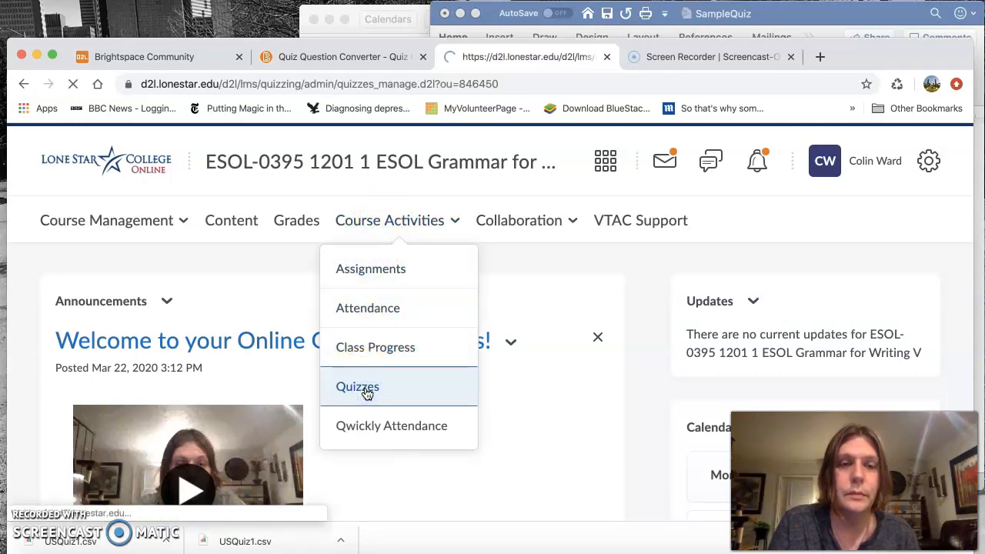
# Create a new quiz named US Quiz 1 and open its question list for editing.
pyautogui.scroll(-1, 364, 392)
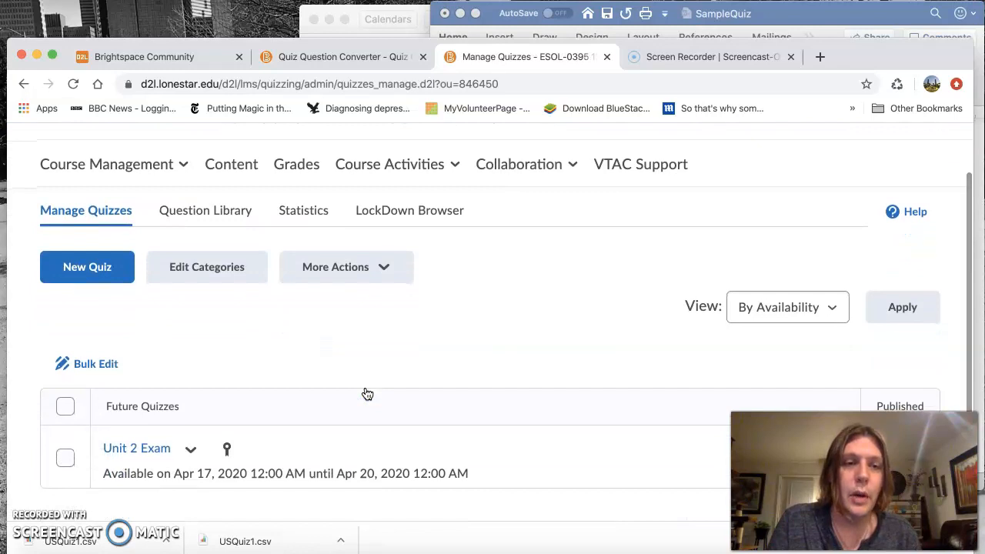
pyautogui.click(73, 286)
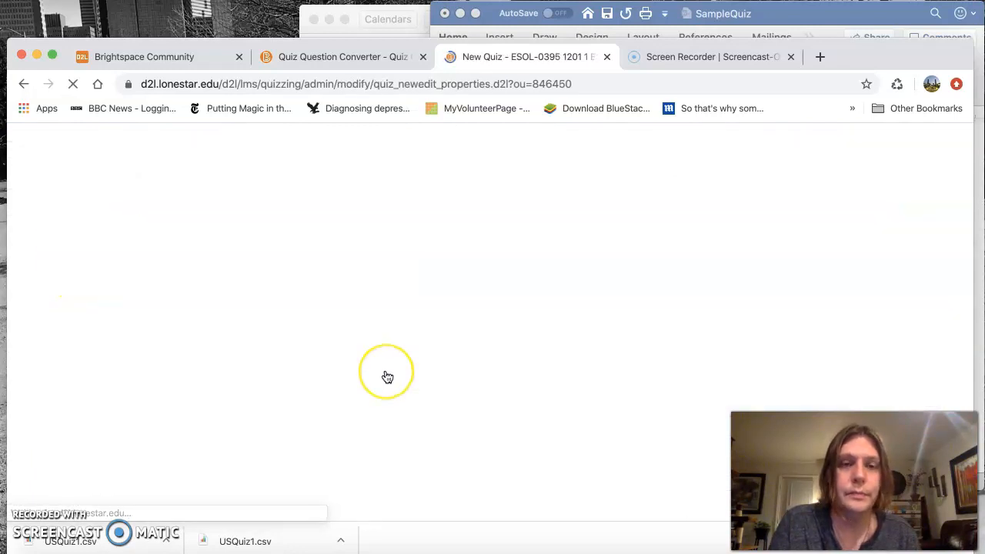
pyautogui.scroll(-2, 388, 377)
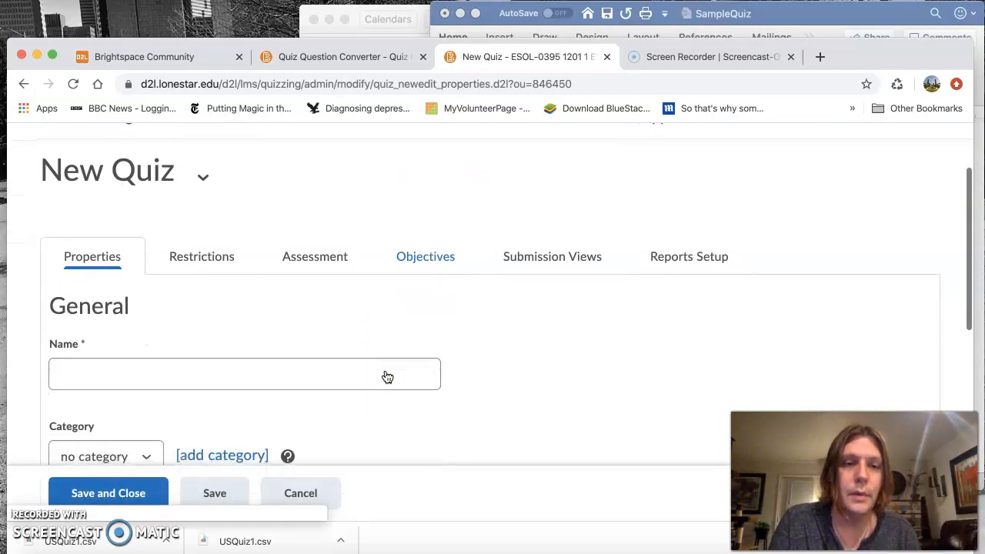
pyautogui.click(385, 372)
pyautogui.write('US')
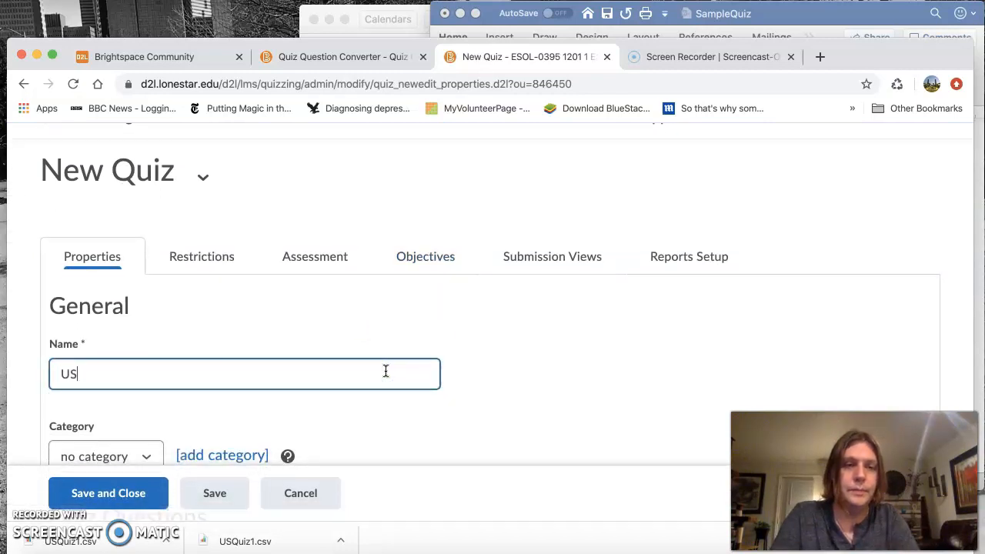
pyautogui.write(' Quiz 1')
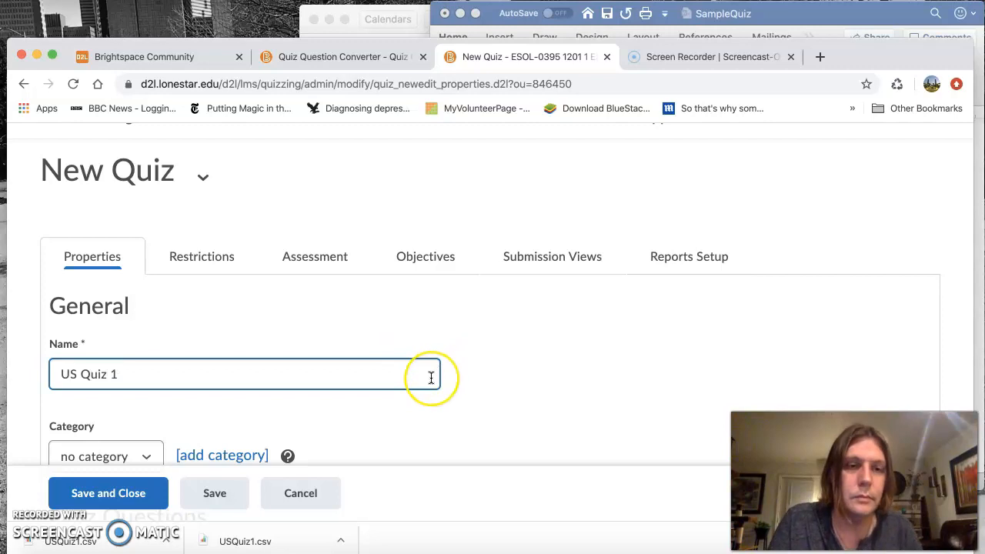
pyautogui.scroll(-3, 431, 377)
pyautogui.scroll(-5, 431, 378)
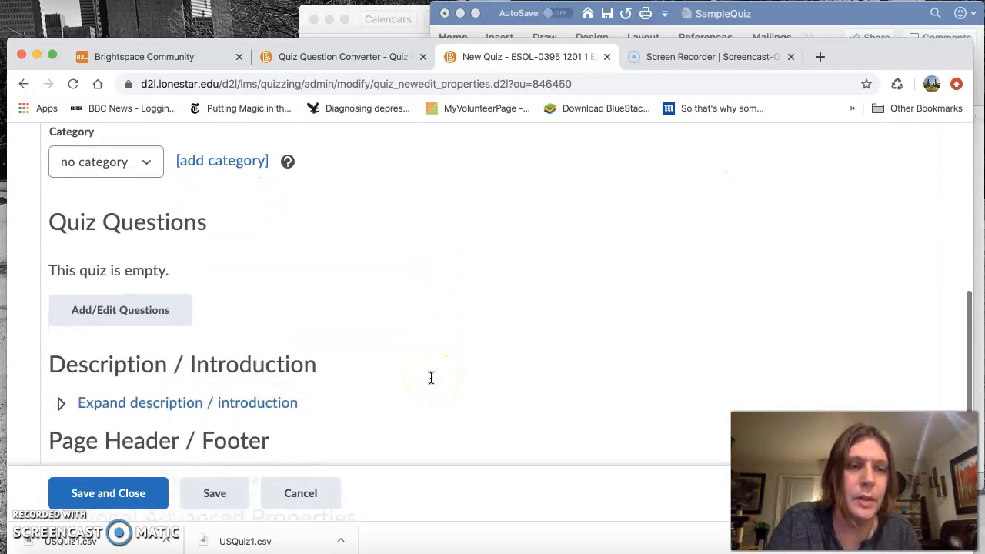
pyautogui.click(120, 312)
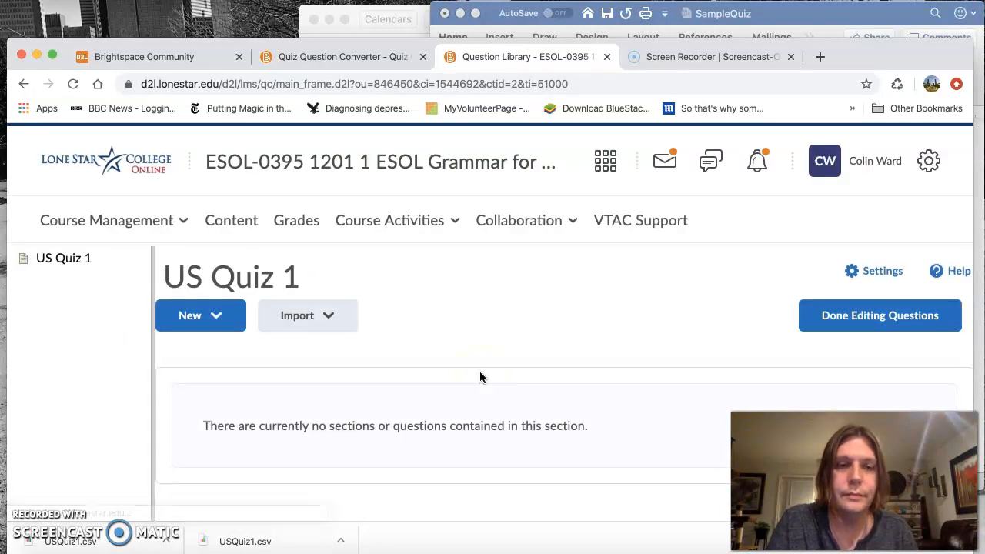
# Upload USQuiz1.csv from Downloads to US Quiz 1 and import all of its questions.
pyautogui.click(302, 324)
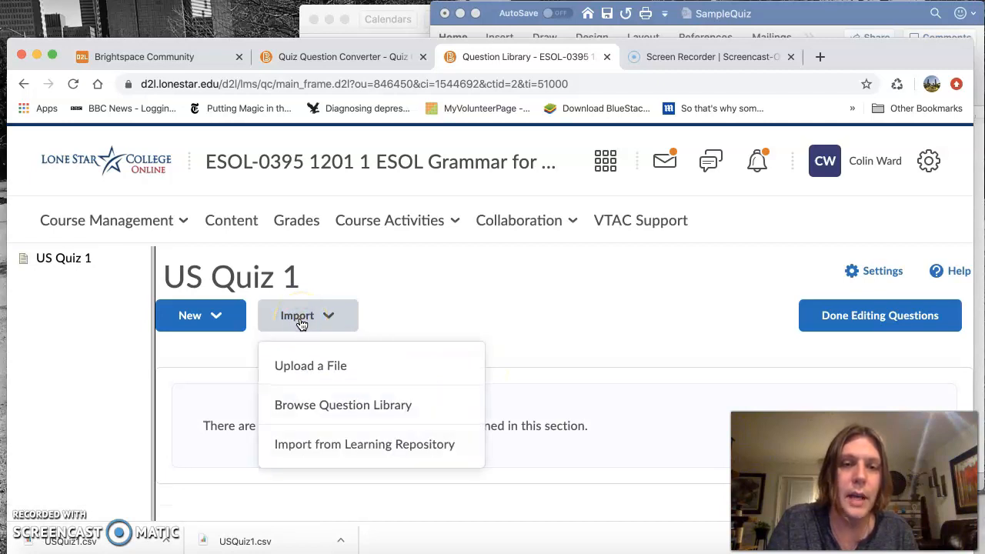
pyautogui.click(309, 374)
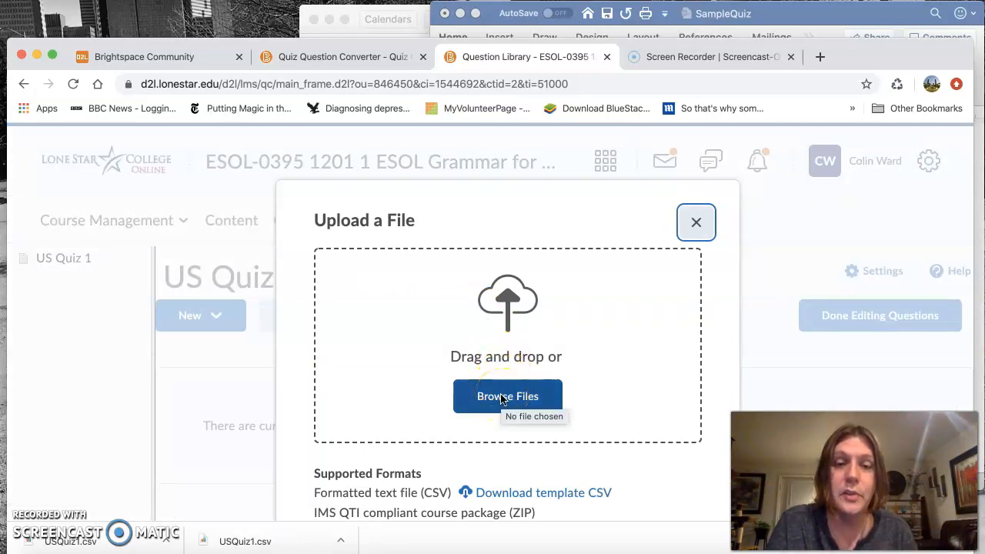
pyautogui.click(501, 397)
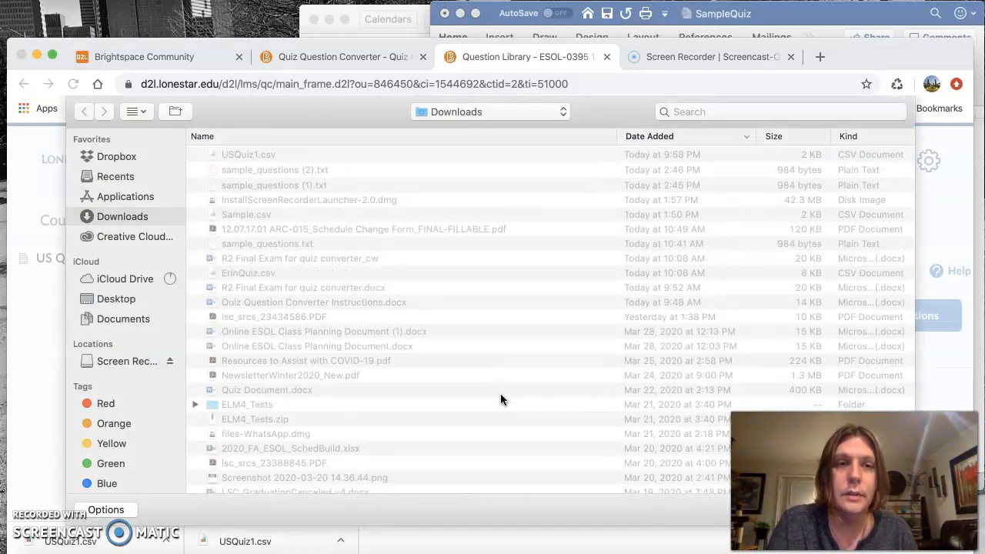
pyautogui.click(256, 155)
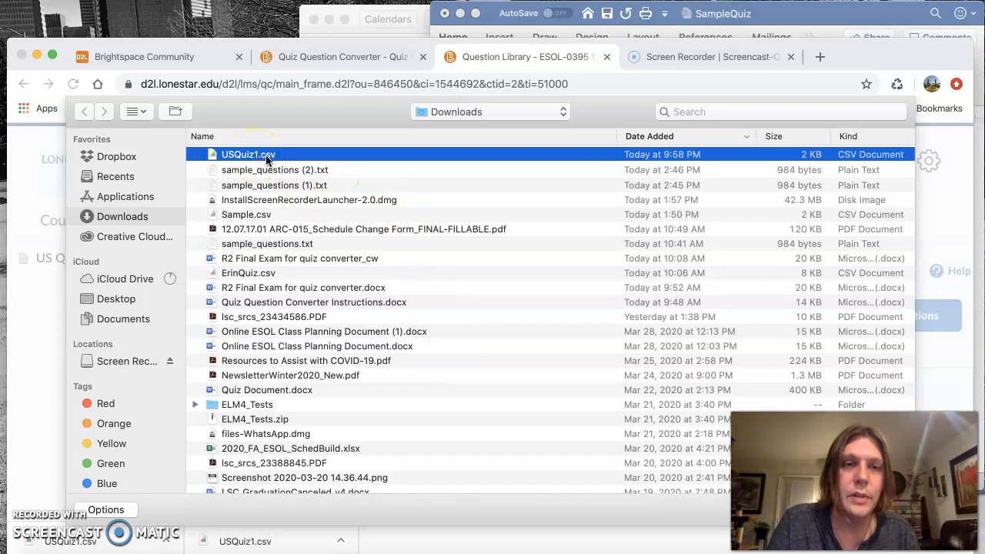
pyautogui.press('Return')
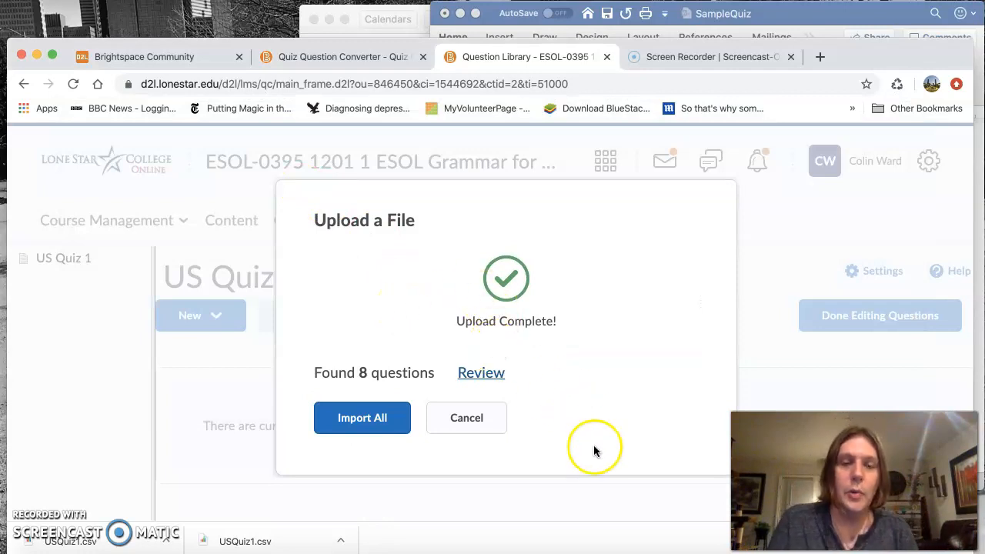
pyautogui.moveTo(314, 371); pyautogui.dragTo(435, 370)
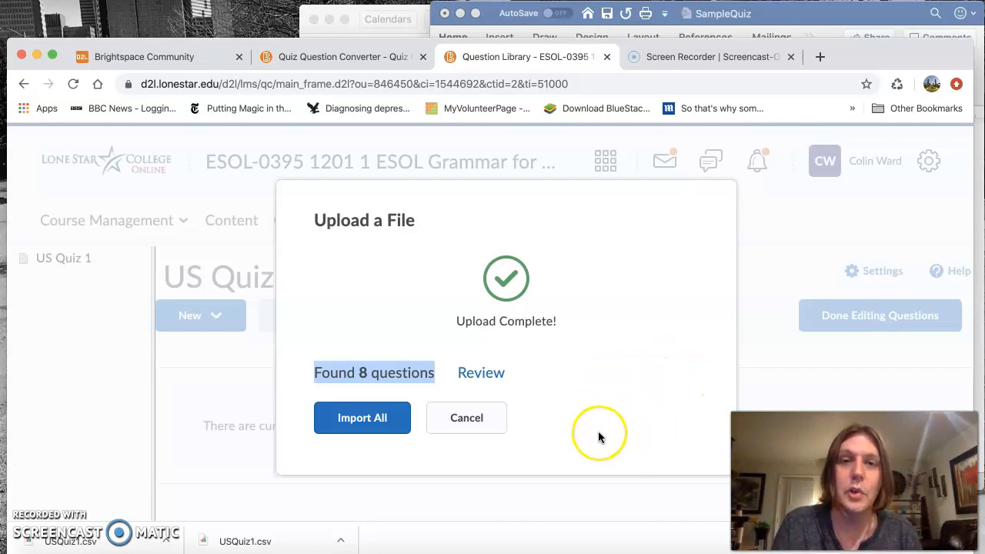
pyautogui.click(363, 422)
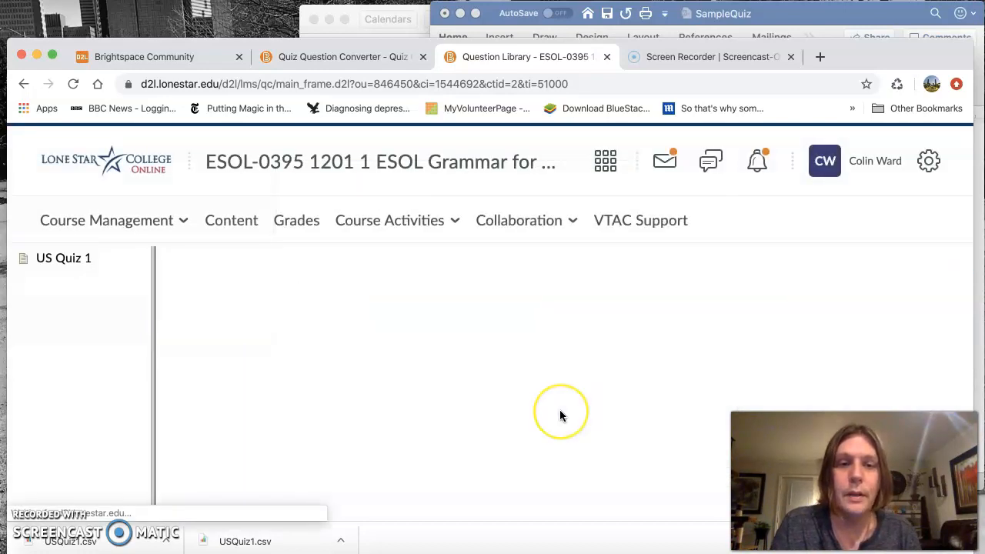
# Look through the imported questions in US Quiz 1, checking their types, points and difficulty.
pyautogui.scroll(-1, 560, 415)
pyautogui.scroll(-5, 559, 415)
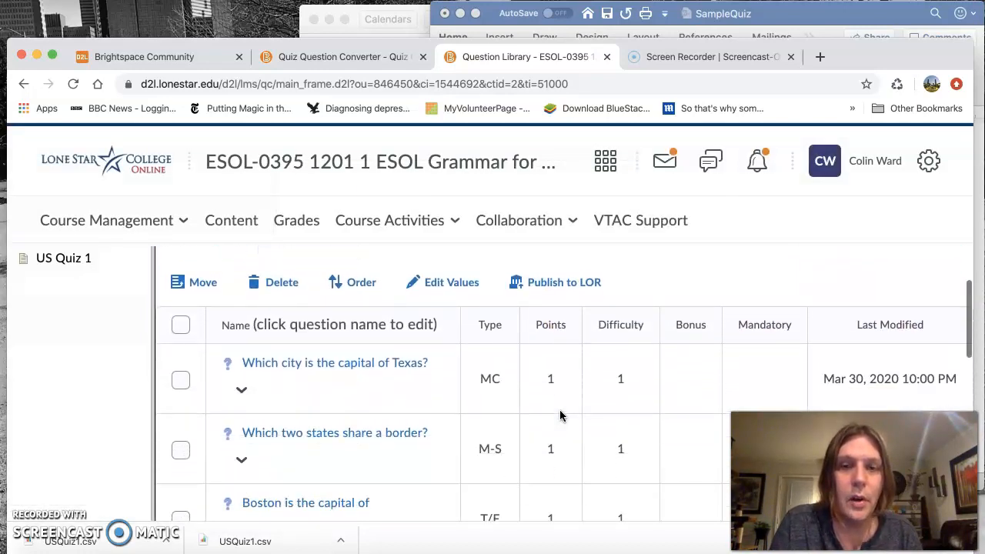
pyautogui.scroll(-2, 561, 415)
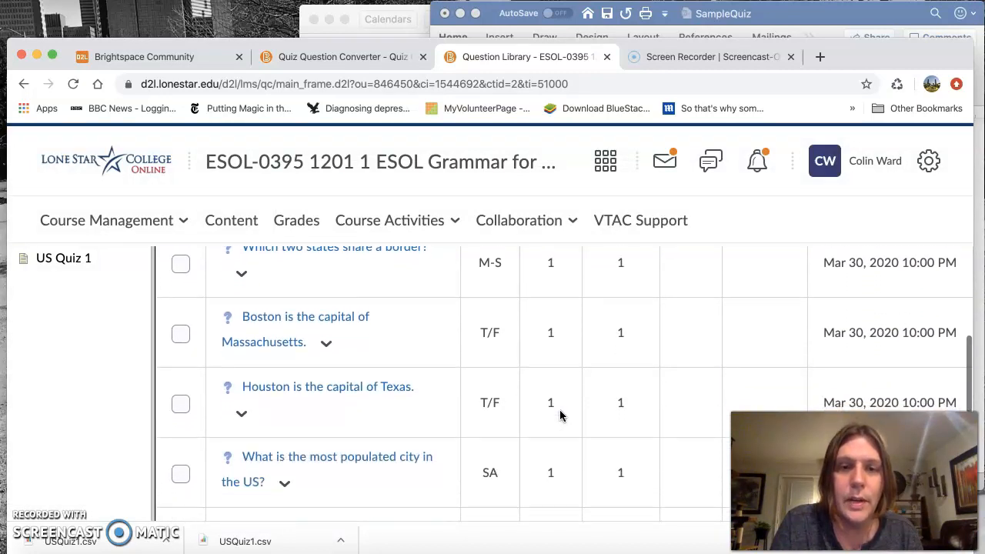
pyautogui.scroll(-6, 560, 415)
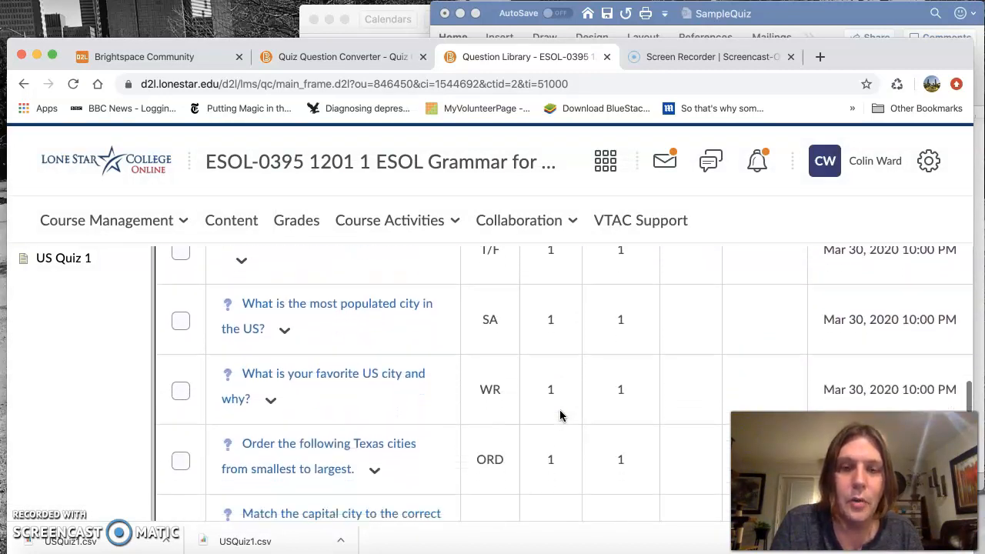
pyautogui.scroll(-2, 561, 415)
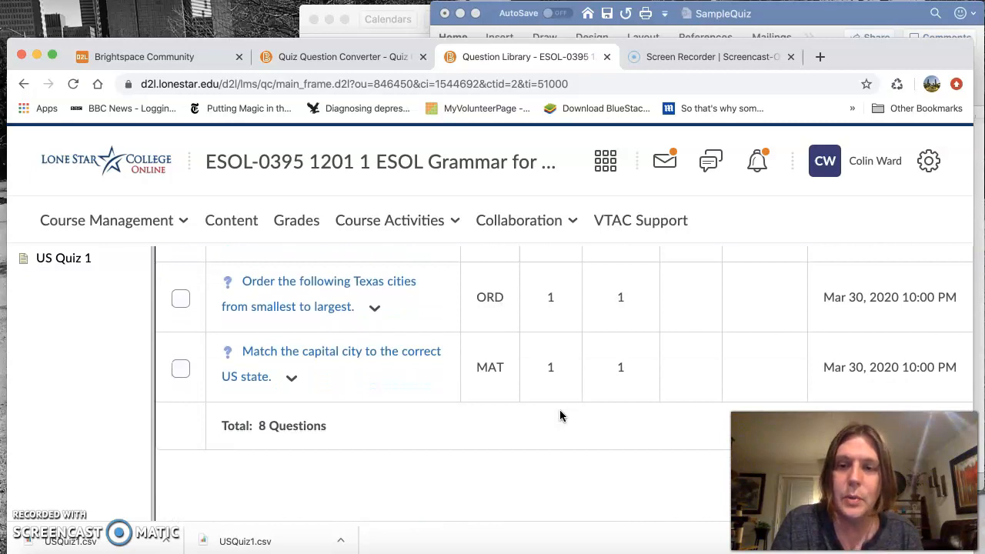
pyautogui.scroll(10, 560, 415)
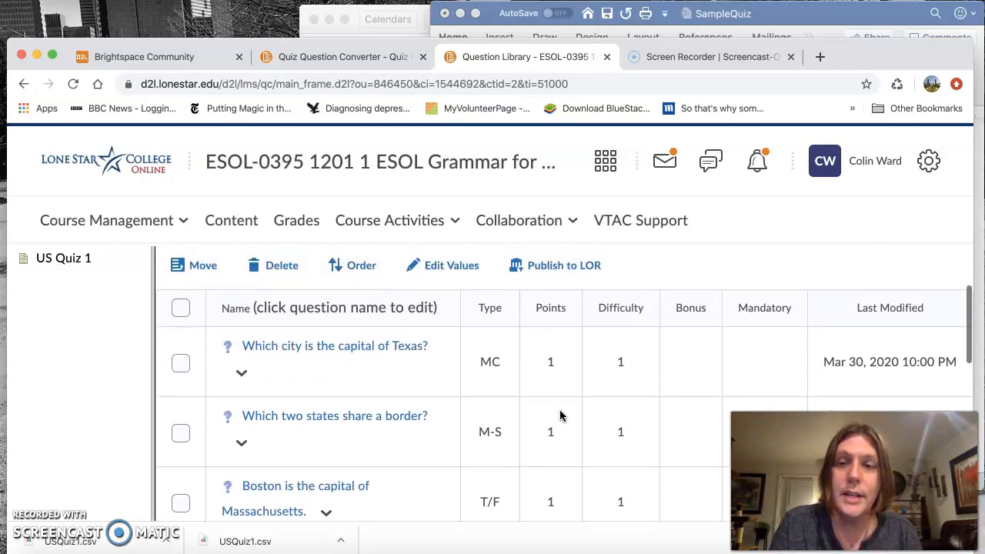
pyautogui.scroll(1, 561, 415)
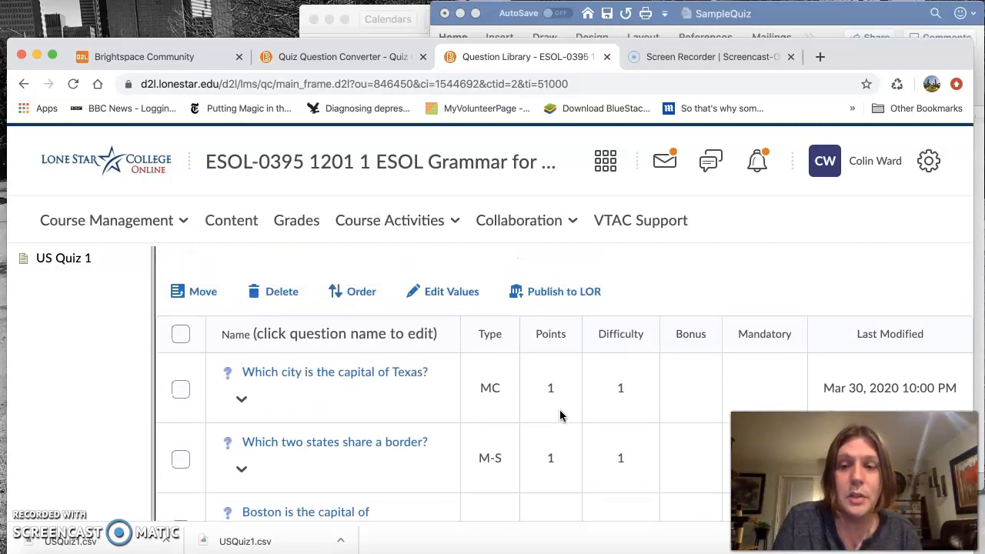
# Open the question "Which city is the capital of Texas?" for editing, and try adding and removing a blank answer.
pyautogui.click(371, 374)
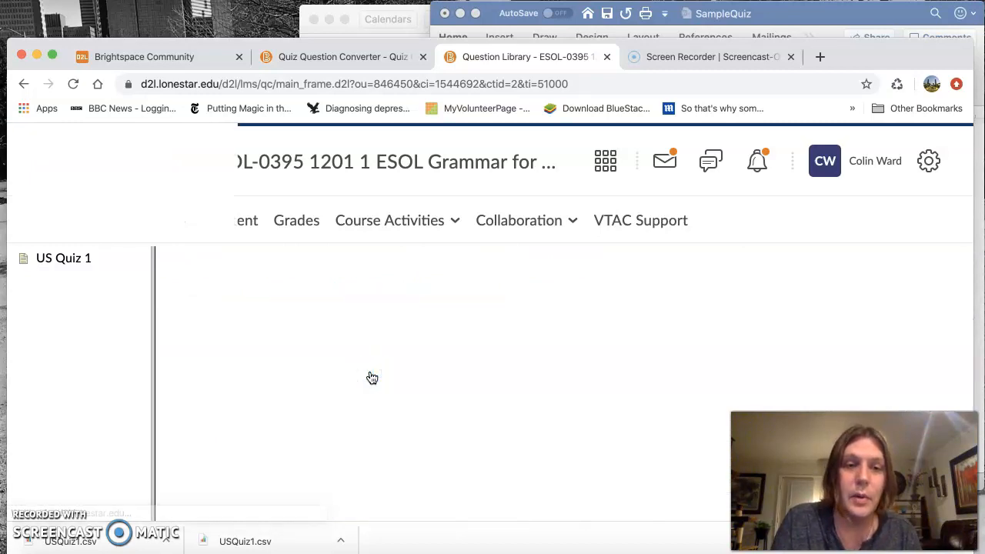
pyautogui.scroll(-3, 336, 388)
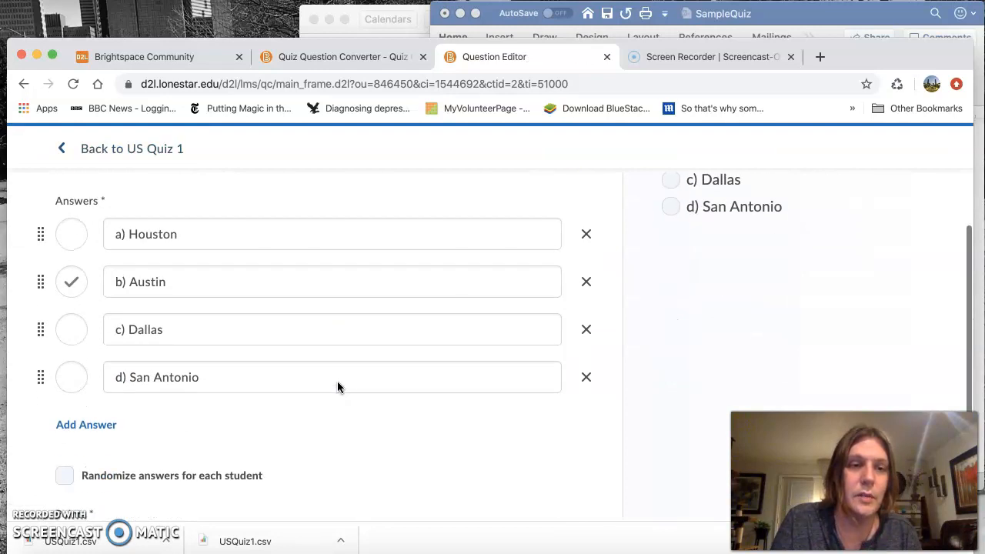
pyautogui.click(105, 431)
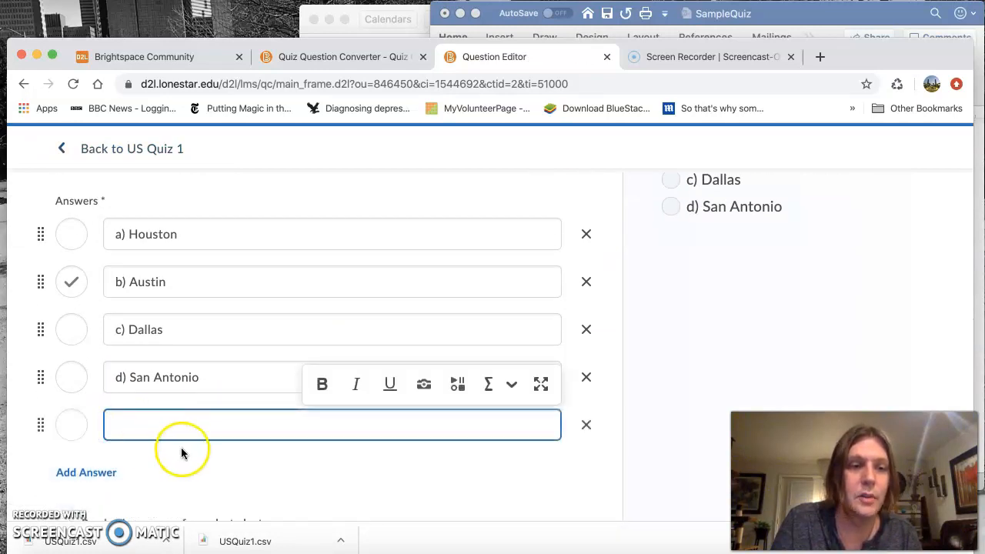
pyautogui.click(586, 425)
pyautogui.click(398, 365)
# Examine the Texas capital question's text, answer choices, marked correct answer and preview in the question editor.
pyautogui.scroll(2, 396, 365)
pyautogui.scroll(2, 397, 365)
pyautogui.scroll(-4, 393, 367)
pyautogui.click(131, 275)
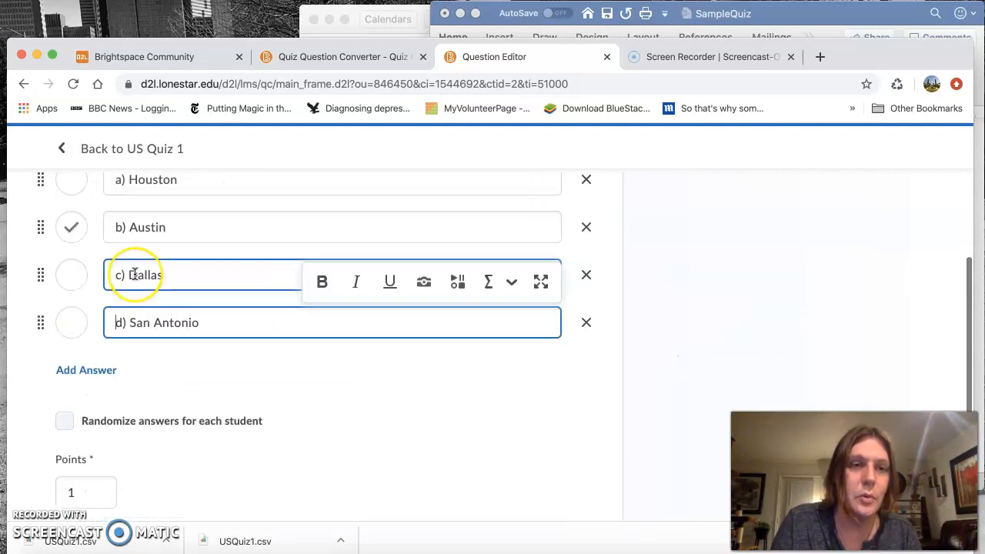
pyautogui.scroll(3, 134, 274)
pyautogui.click(110, 245)
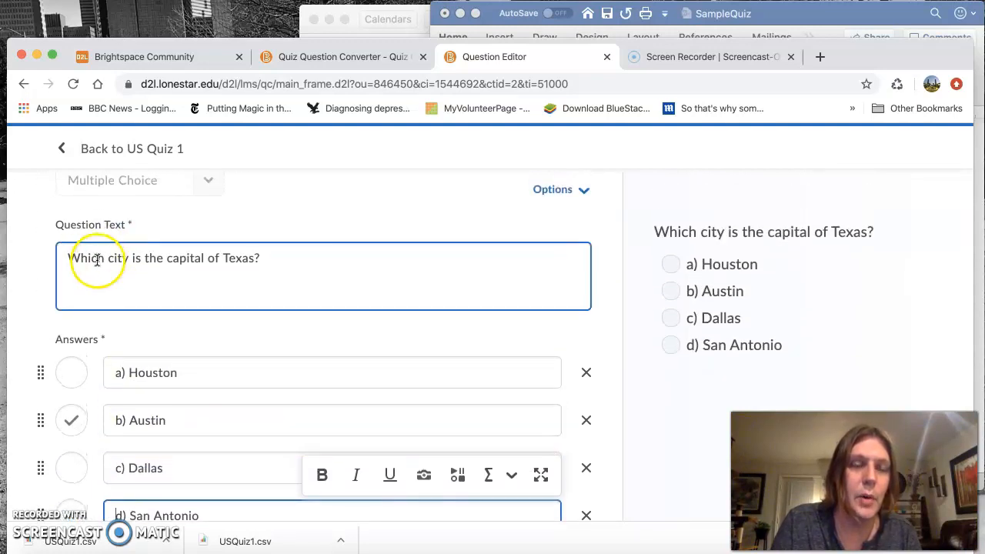
pyautogui.tripleClick(96, 247)
pyautogui.click(604, 341)
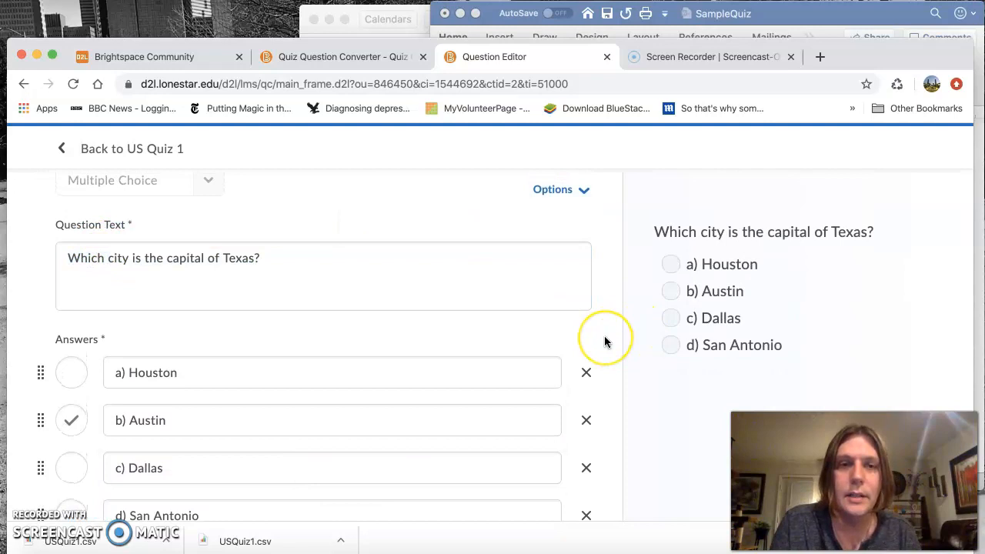
pyautogui.scroll(1, 604, 340)
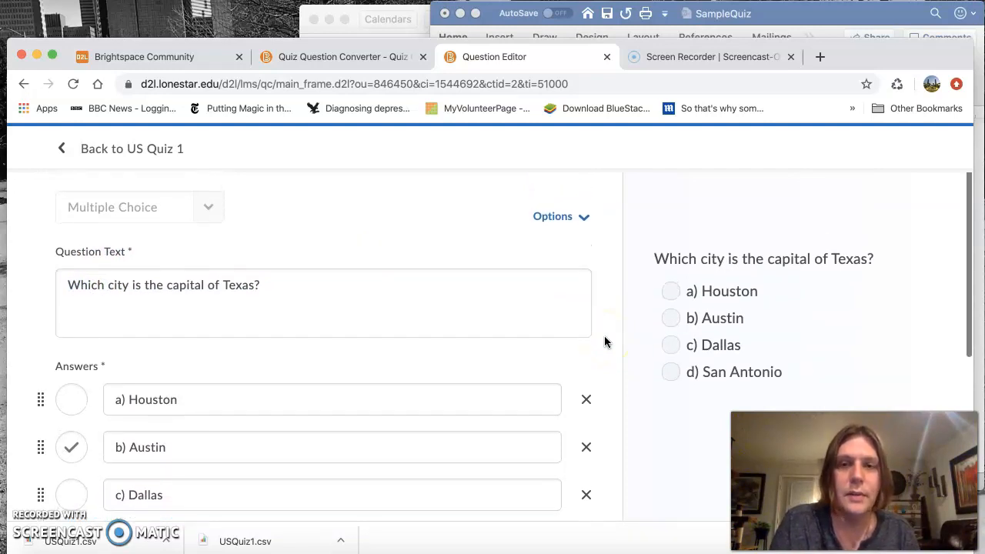
pyautogui.scroll(-1, 604, 341)
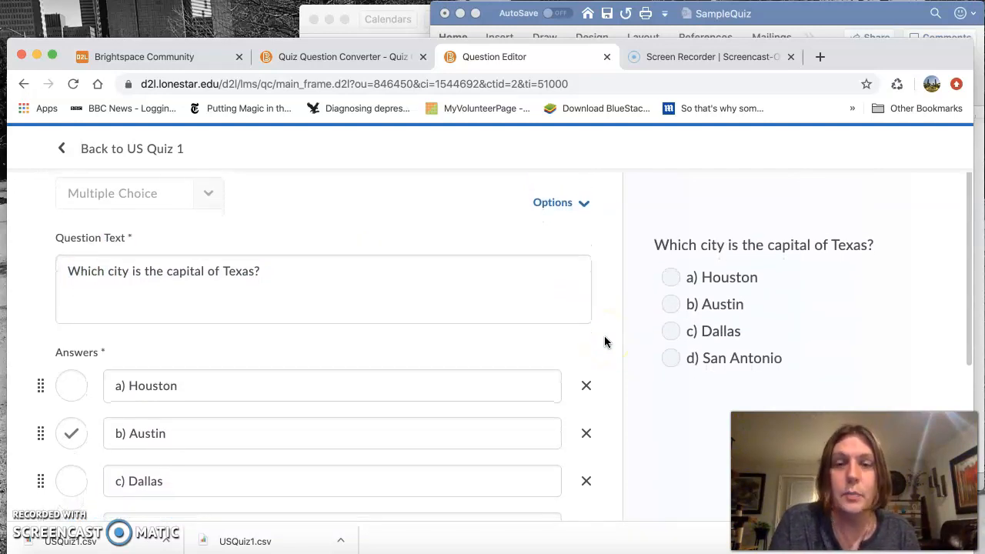
pyautogui.scroll(-1, 604, 336)
pyautogui.scroll(1, 604, 335)
# Randomize the Texas capital question's answers for each student and save the question.
pyautogui.scroll(-5, 604, 335)
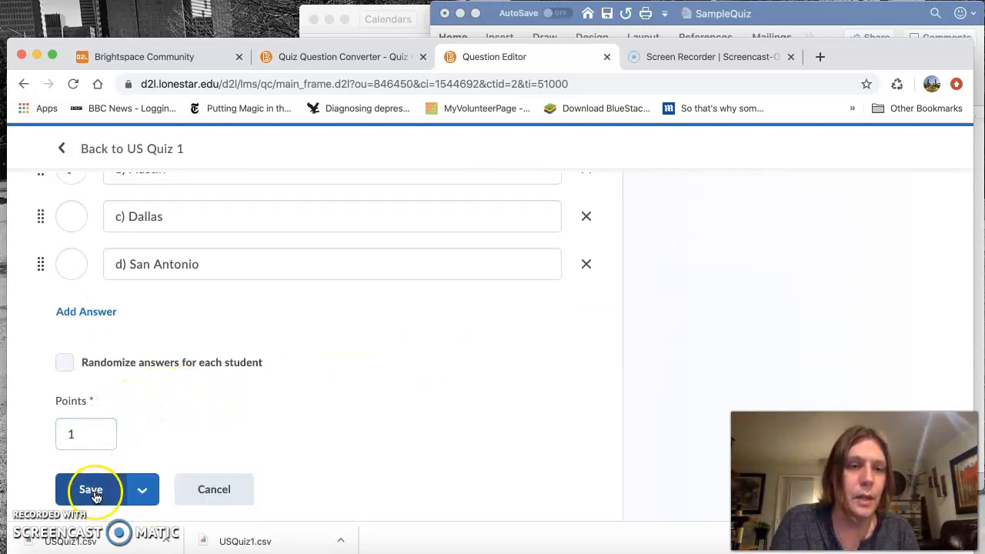
pyautogui.click(65, 363)
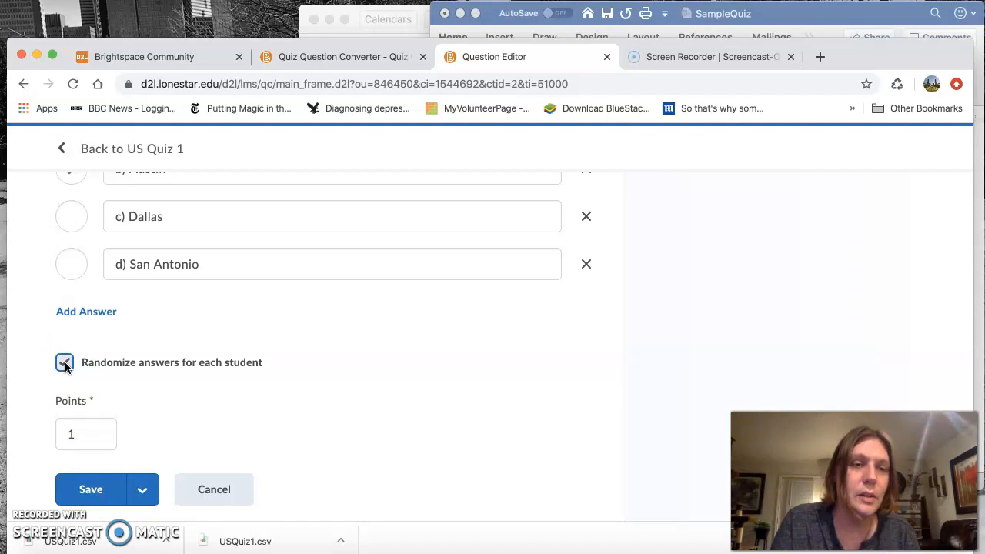
pyautogui.click(97, 499)
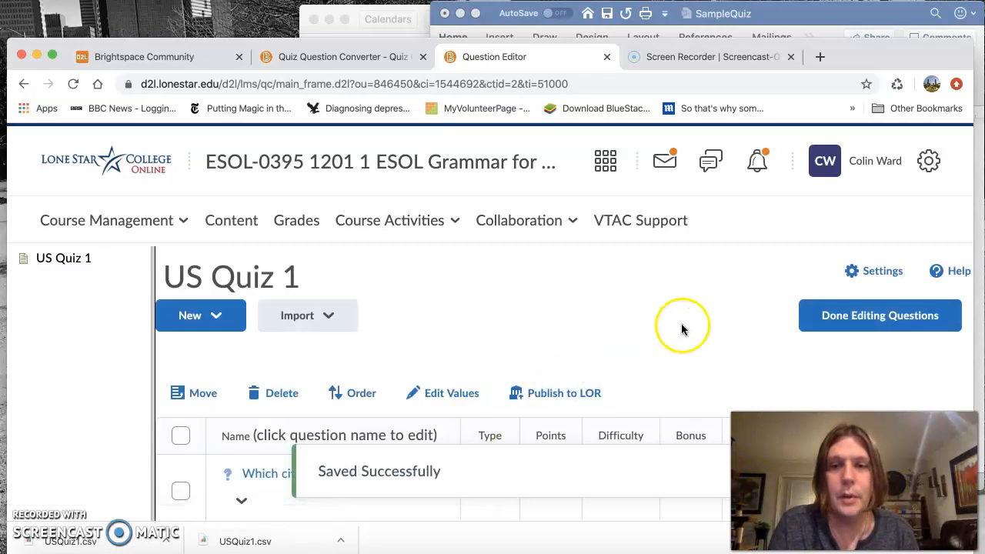
# Finish editing the questions, check the question list in the US Quiz 1 properties, and save and close the quiz.
pyautogui.click(860, 324)
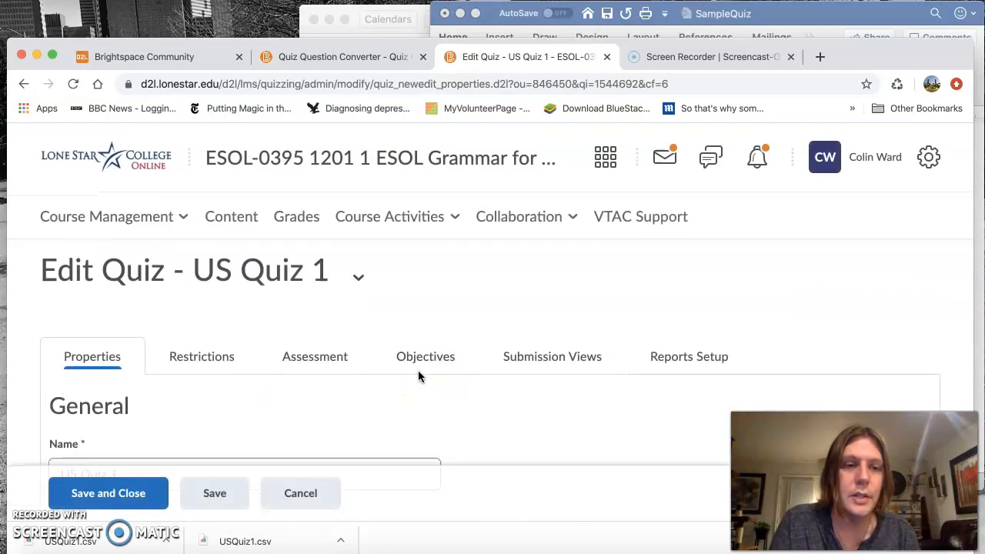
pyautogui.scroll(-3, 418, 376)
pyautogui.scroll(-3, 417, 376)
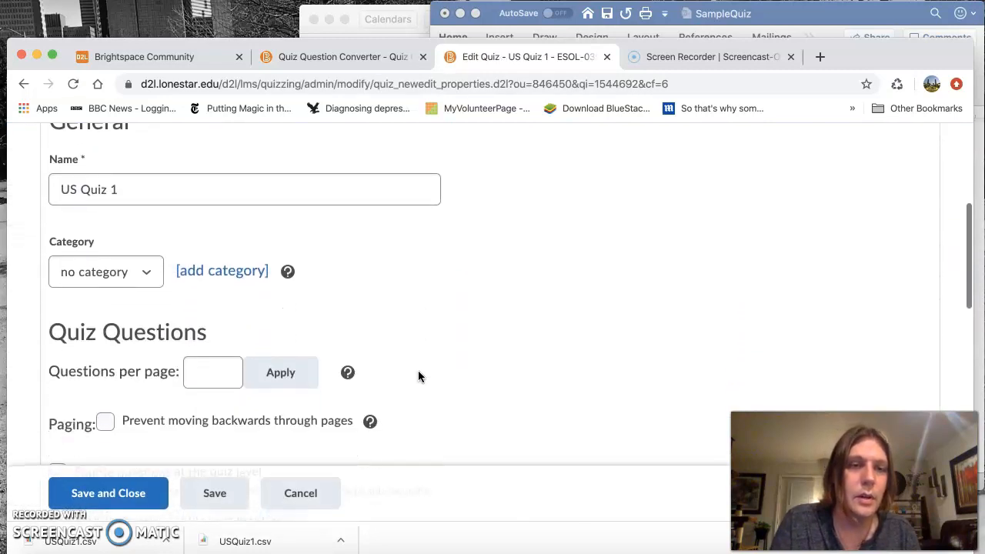
pyautogui.scroll(-5, 418, 376)
pyautogui.scroll(-8, 418, 376)
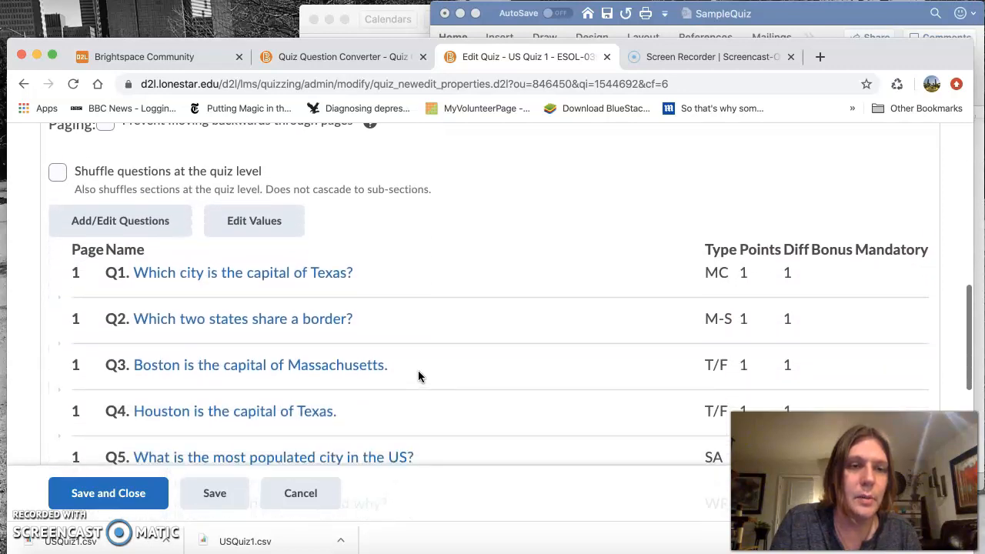
pyautogui.scroll(-3, 418, 376)
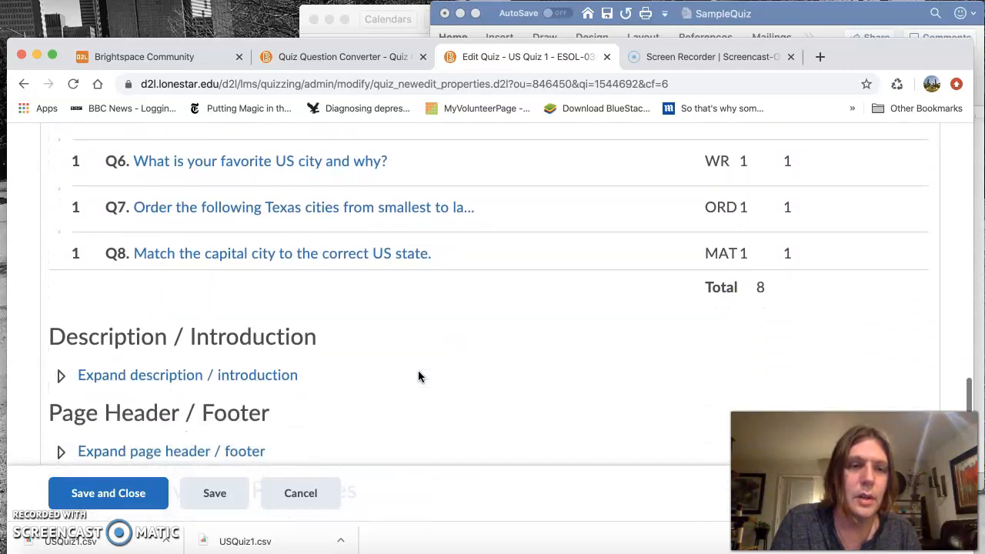
pyautogui.click(123, 487)
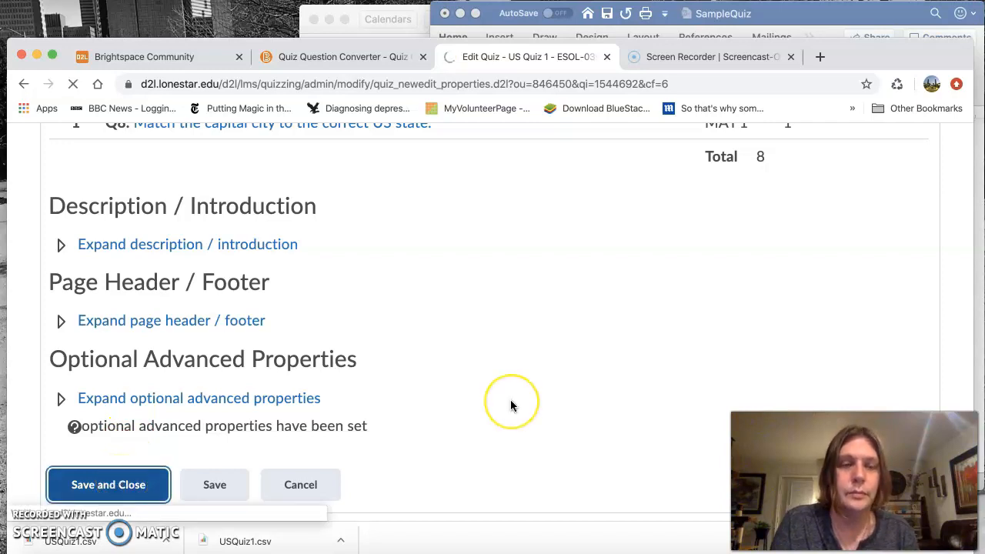
# Open the preview of US Quiz 1, start the quiz and look through its questions as a student sees them.
pyautogui.scroll(-3, 298, 311)
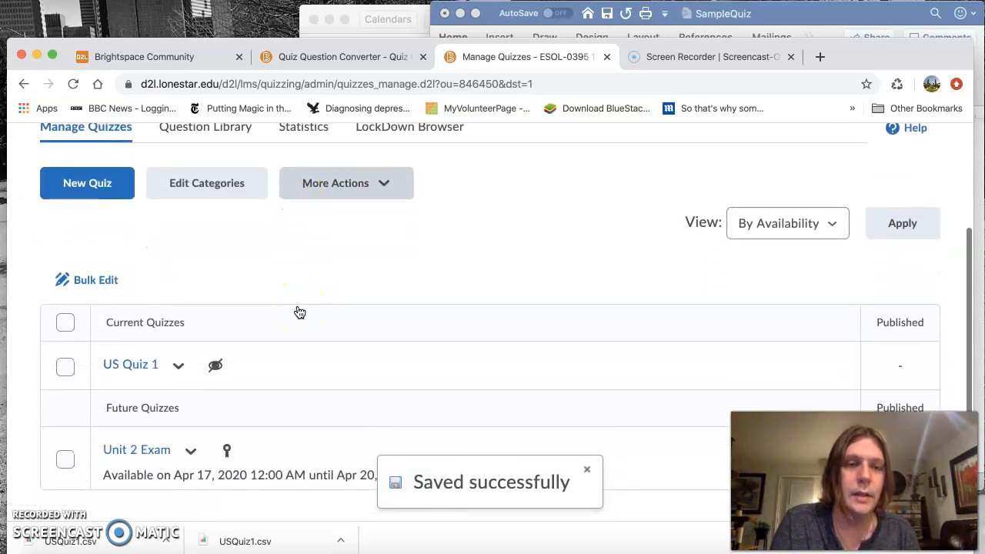
pyautogui.click(176, 368)
pyautogui.click(229, 251)
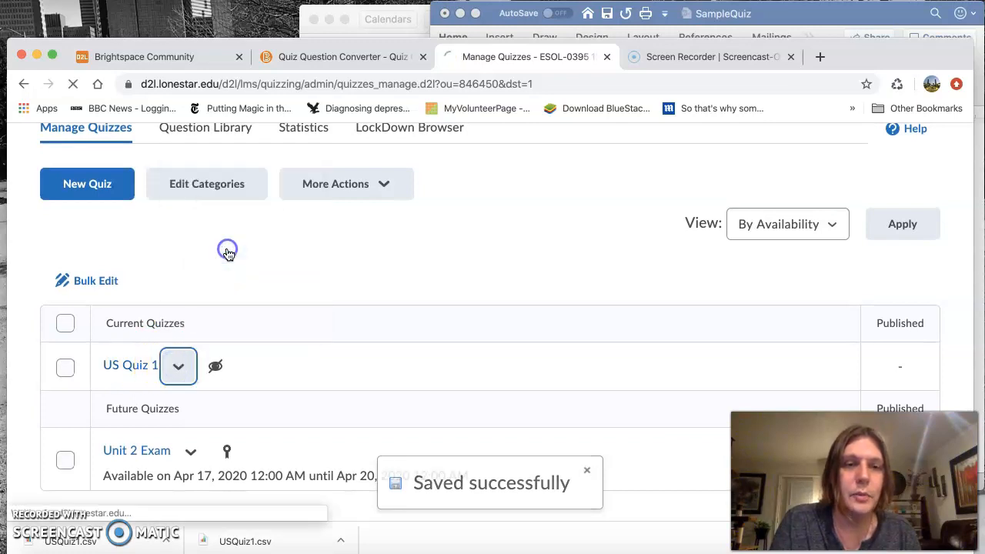
pyautogui.scroll(-1, 428, 331)
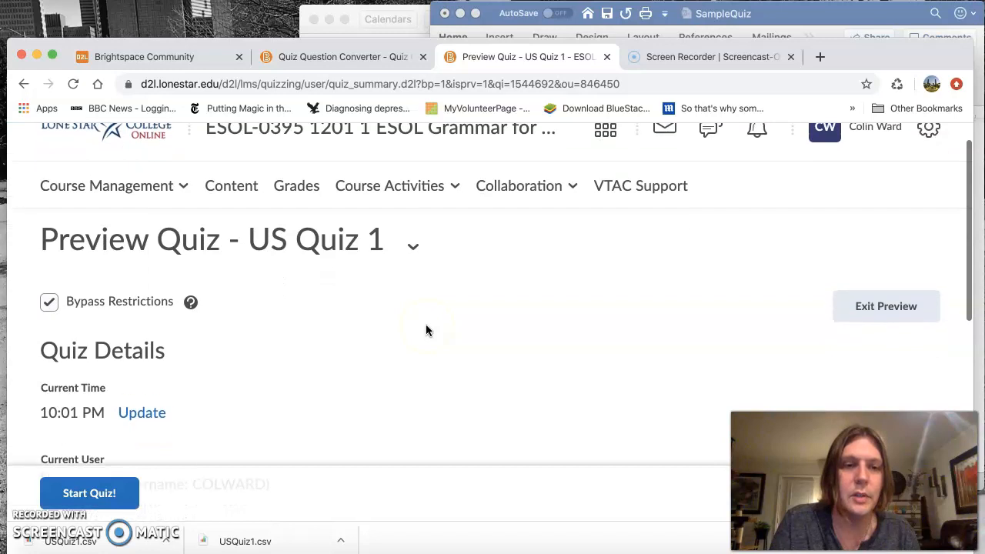
pyautogui.click(114, 491)
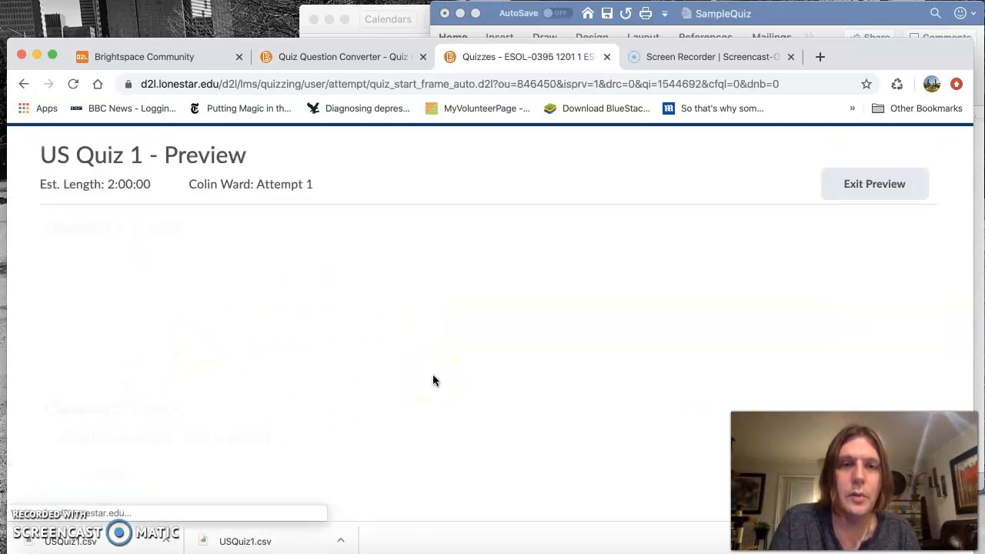
pyautogui.scroll(-5, 433, 378)
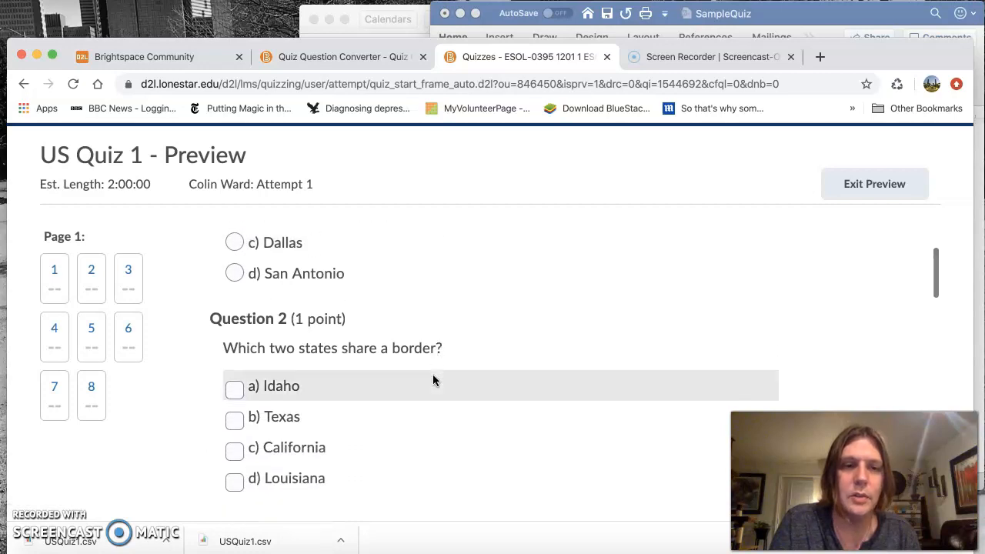